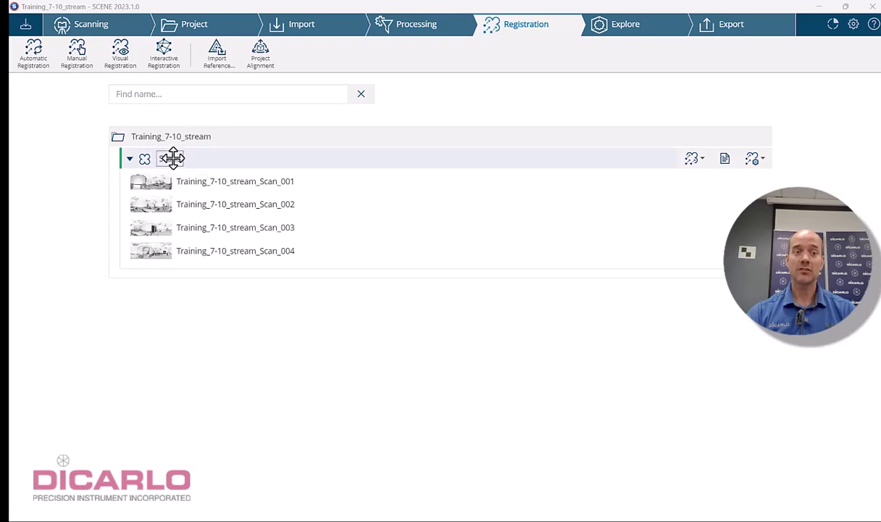
Rename the Scans cluster of the four Training_7-10_stream scans to 'Classroom'.
{"action": "left_click", "coordinate": [173, 158]}
{"action": "left_click", "coordinate": [130, 160]}
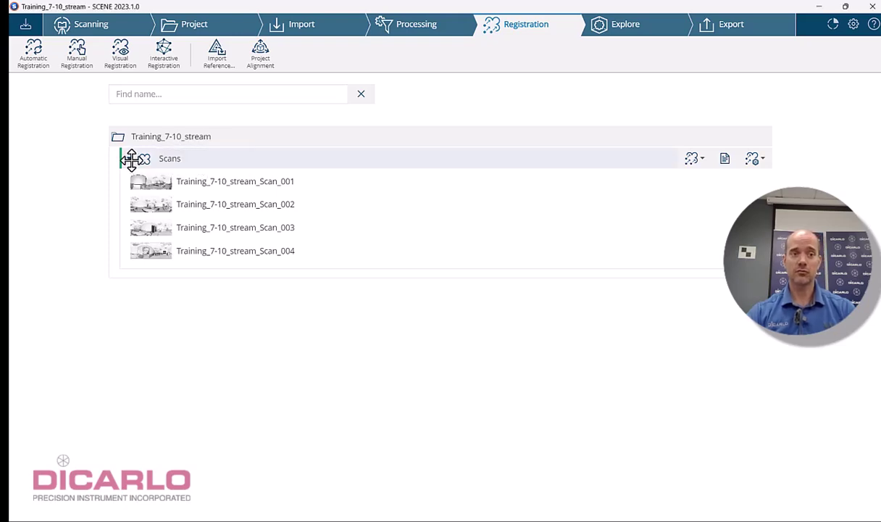
{"action": "left_click", "coordinate": [179, 157]}
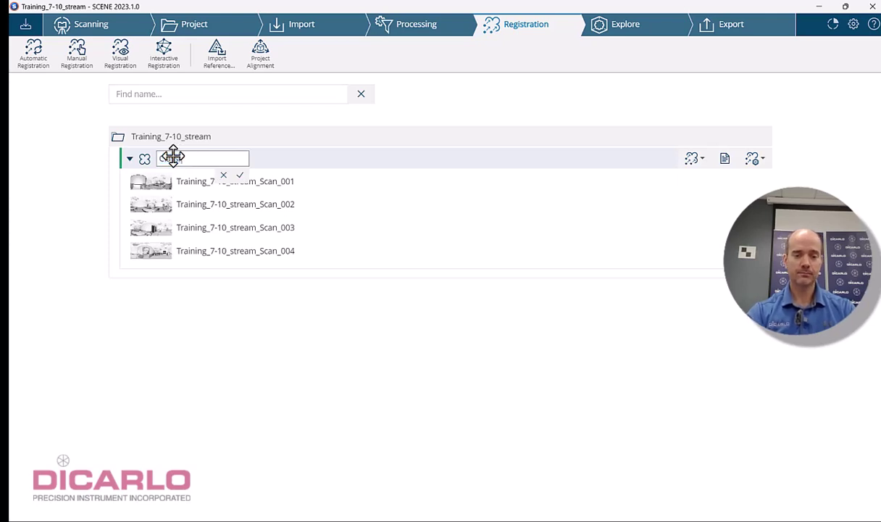
{"action": "type", "text": "Classroom"}
{"action": "key", "text": "Return"}
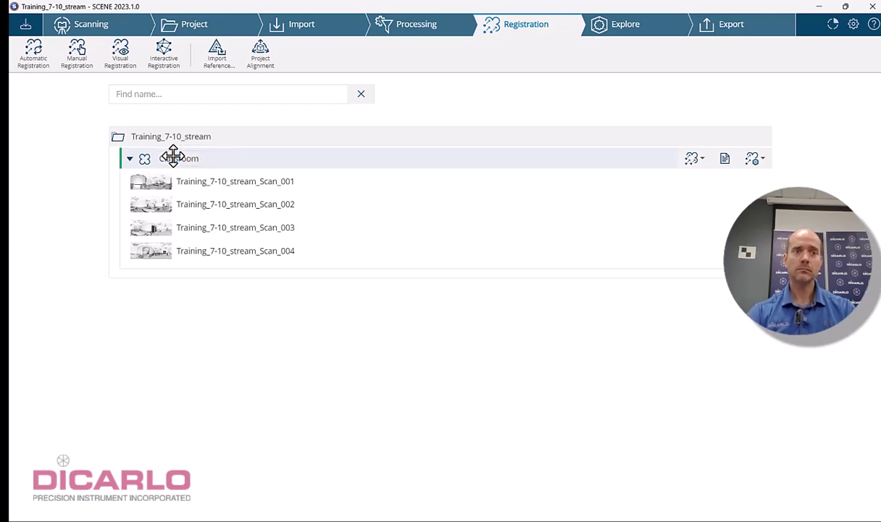
Import the Training_7-23-manual project from the FARO Training folder.
{"action": "left_click", "coordinate": [274, 24]}
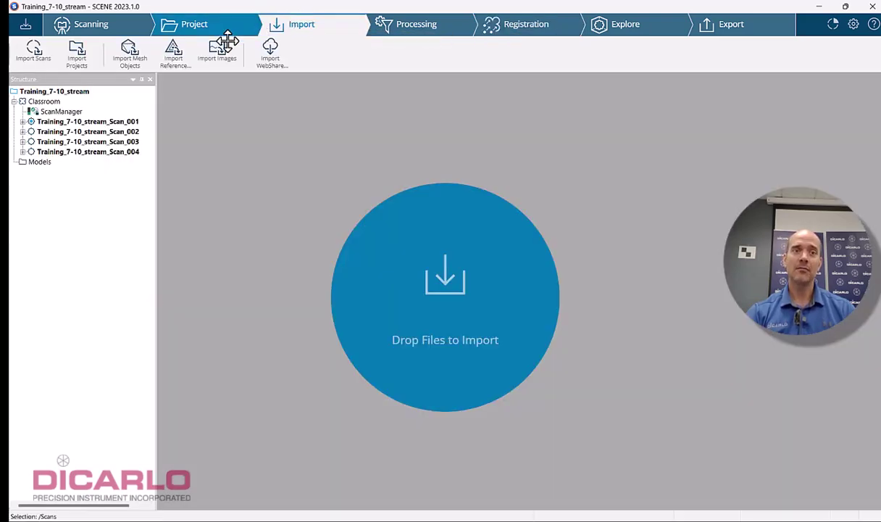
{"action": "left_click", "coordinate": [77, 49]}
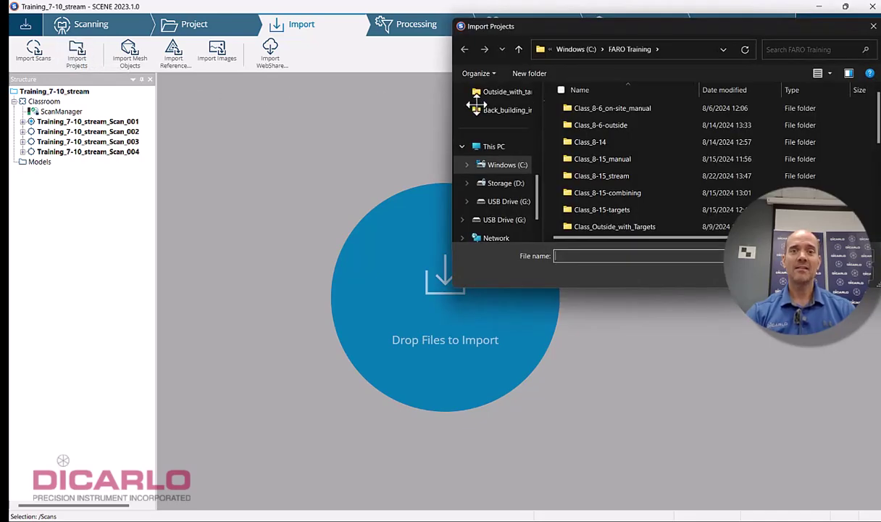
{"action": "left_click_drag", "start_coordinate": [622, 19], "coordinate": [351, 36]}
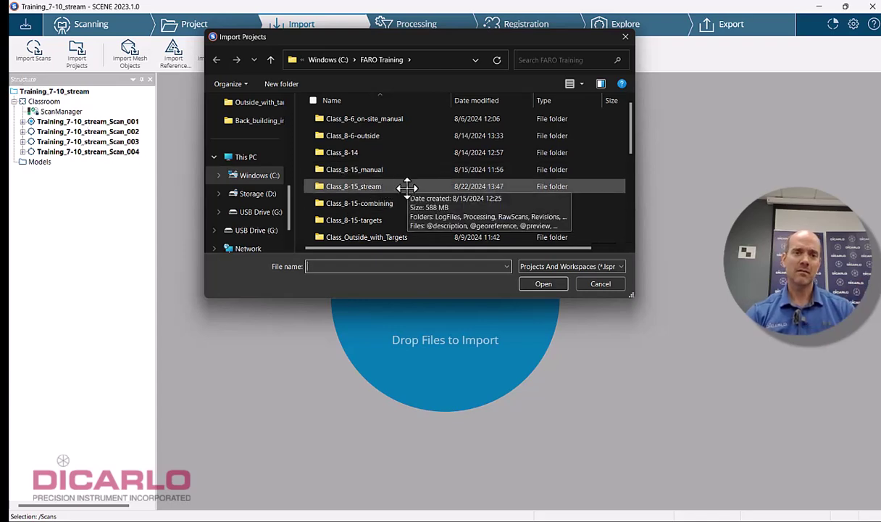
{"action": "scroll", "coordinate": [406, 187], "scroll_direction": "down", "scroll_amount": 5}
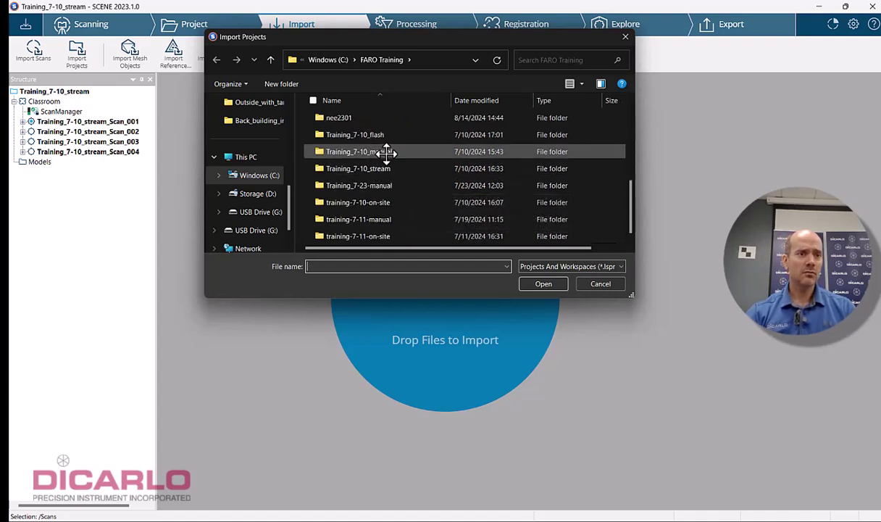
{"action": "double_click", "coordinate": [370, 185]}
{"action": "left_click", "coordinate": [371, 203]}
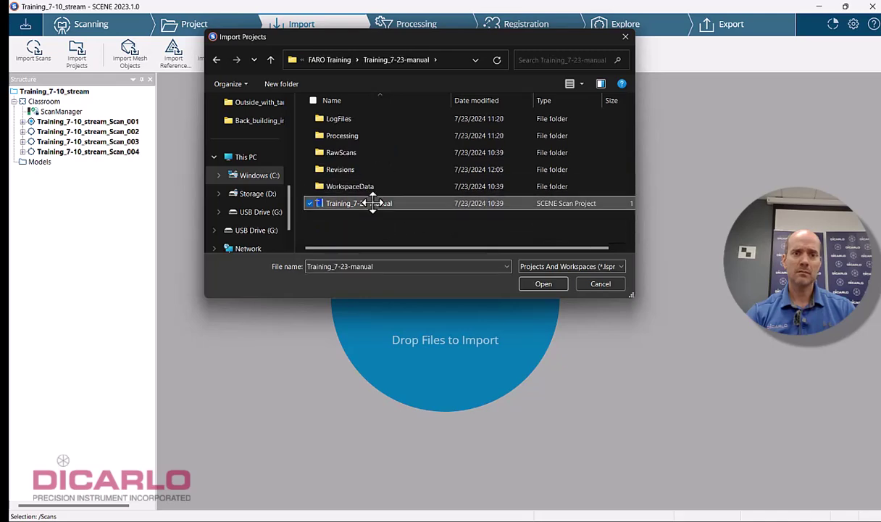
{"action": "left_click", "coordinate": [534, 283]}
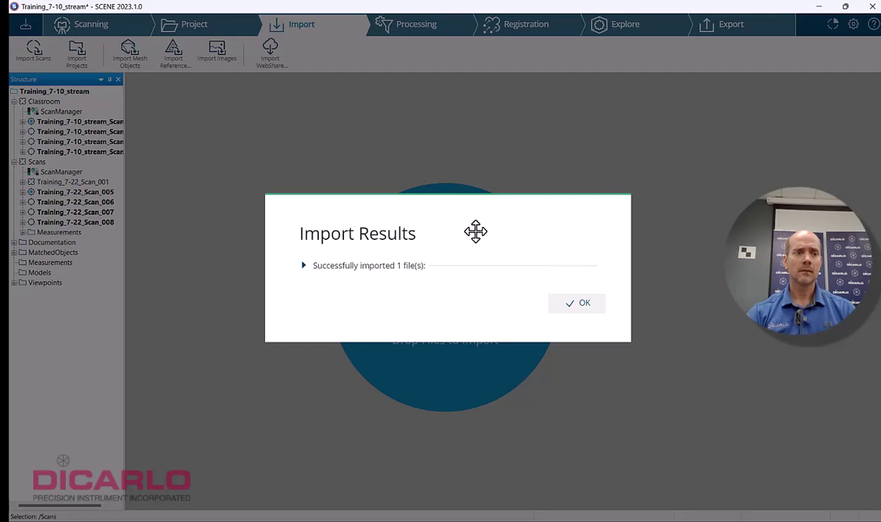
Dismiss the import results and view the Scans cluster top-down in 3D.
{"action": "left_click", "coordinate": [577, 303]}
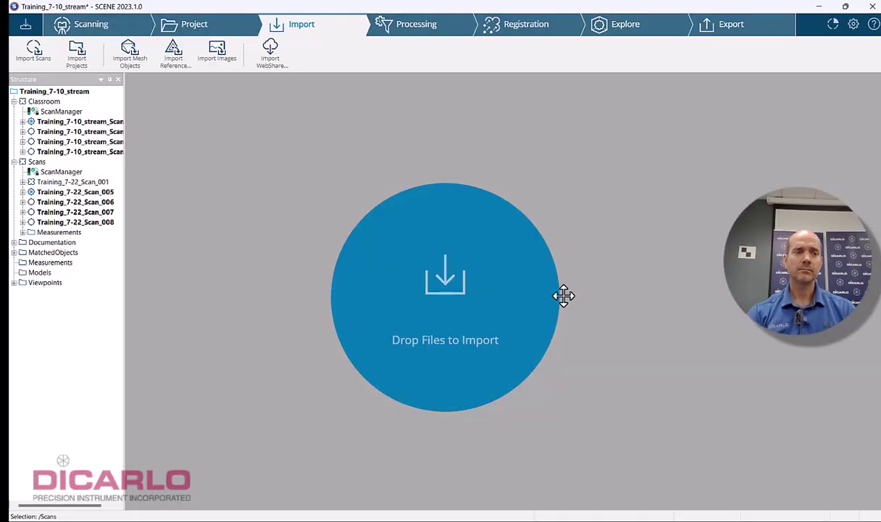
{"action": "left_click", "coordinate": [45, 101]}
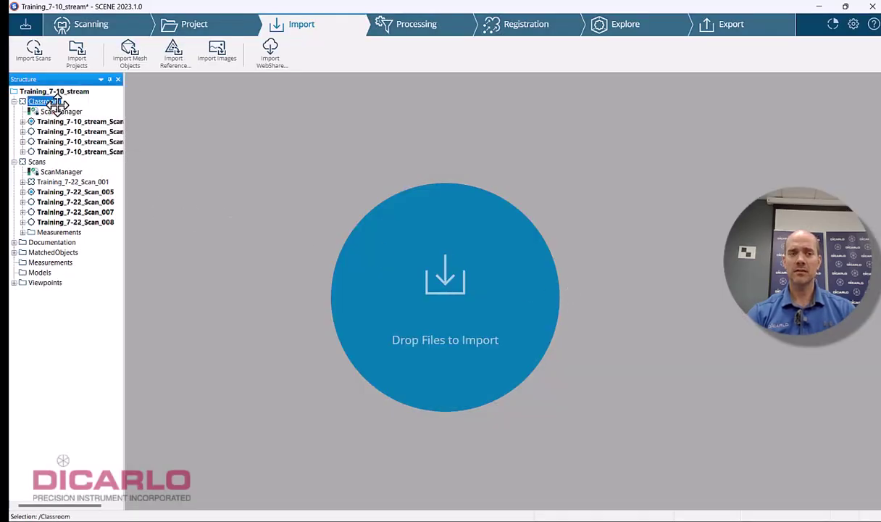
{"action": "left_click_drag", "start_coordinate": [56, 102], "coordinate": [76, 144]}
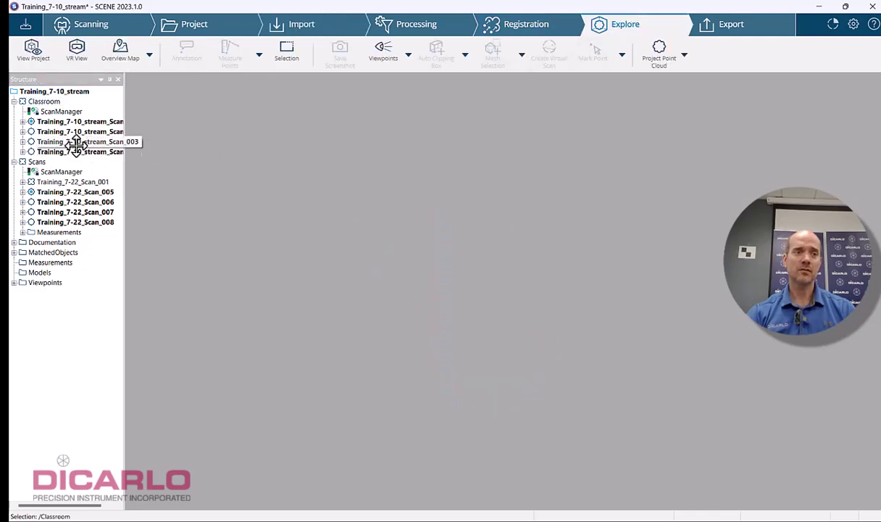
{"action": "right_click", "coordinate": [37, 163]}
{"action": "mouse_move", "coordinate": [87, 179]}
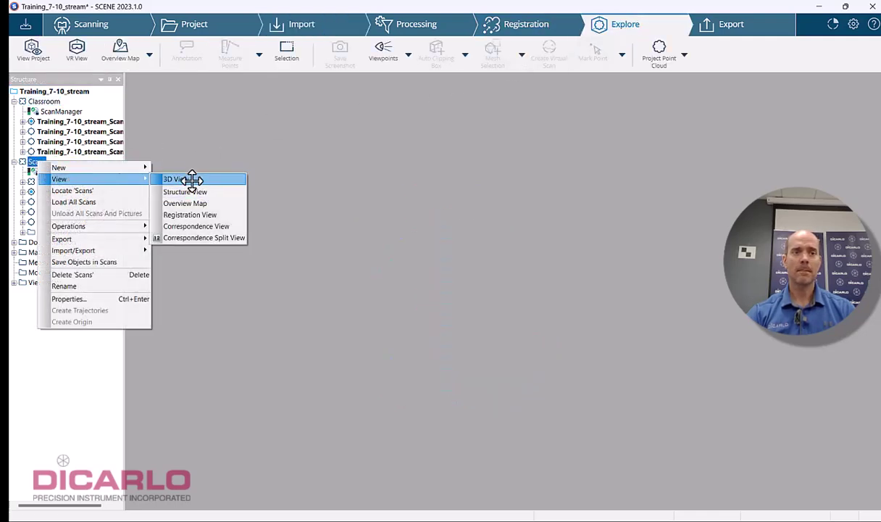
{"action": "left_click", "coordinate": [190, 180]}
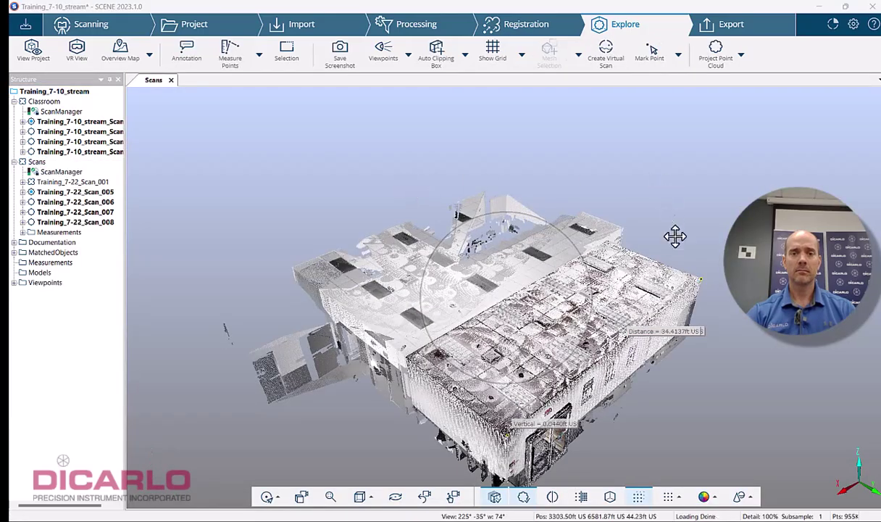
{"action": "left_click_drag", "start_coordinate": [675, 235], "coordinate": [498, 348]}
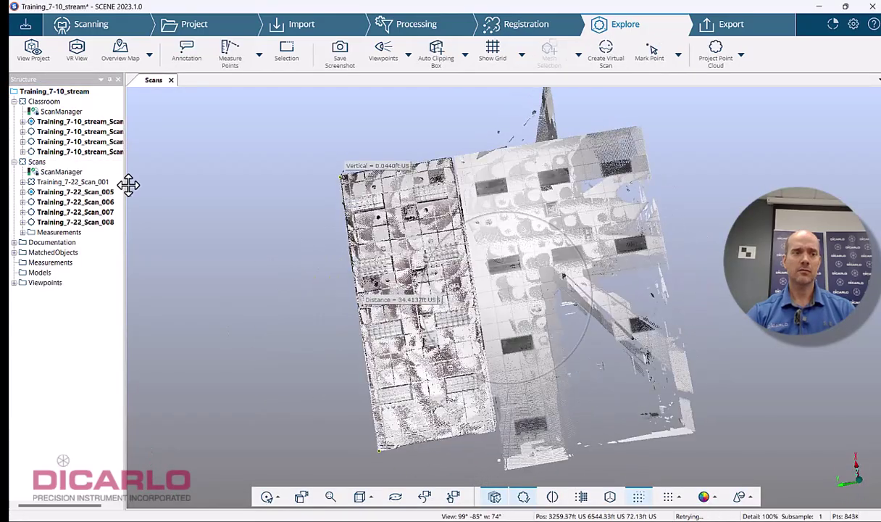
Review the Scans ScanManager scan results, then select the Scans cluster.
{"action": "double_click", "coordinate": [61, 172]}
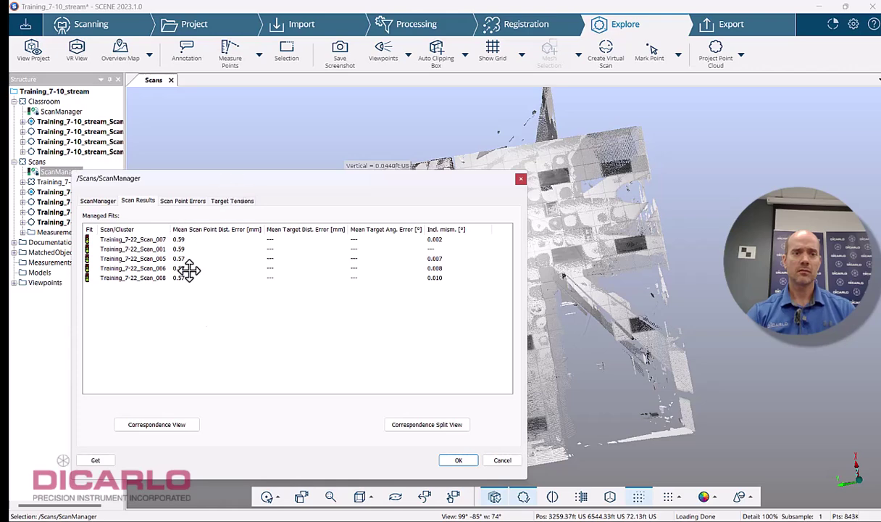
{"action": "left_click", "coordinate": [464, 459]}
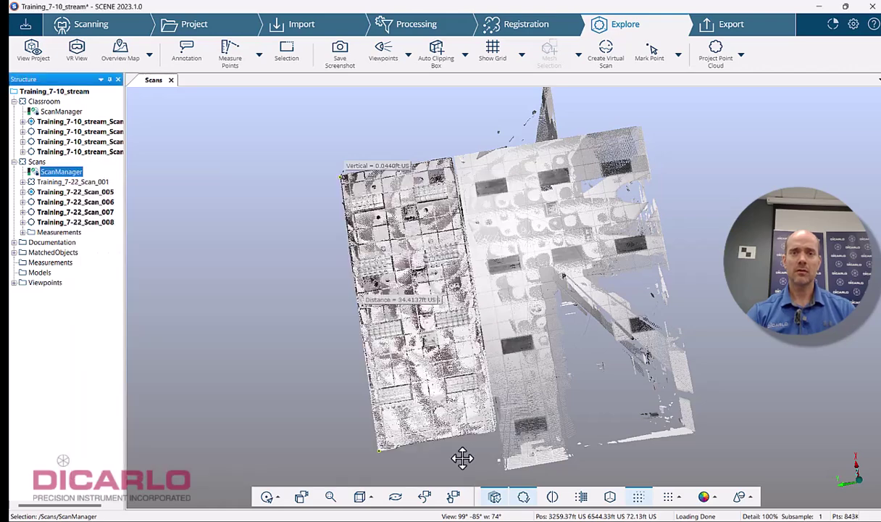
{"action": "left_click", "coordinate": [36, 161]}
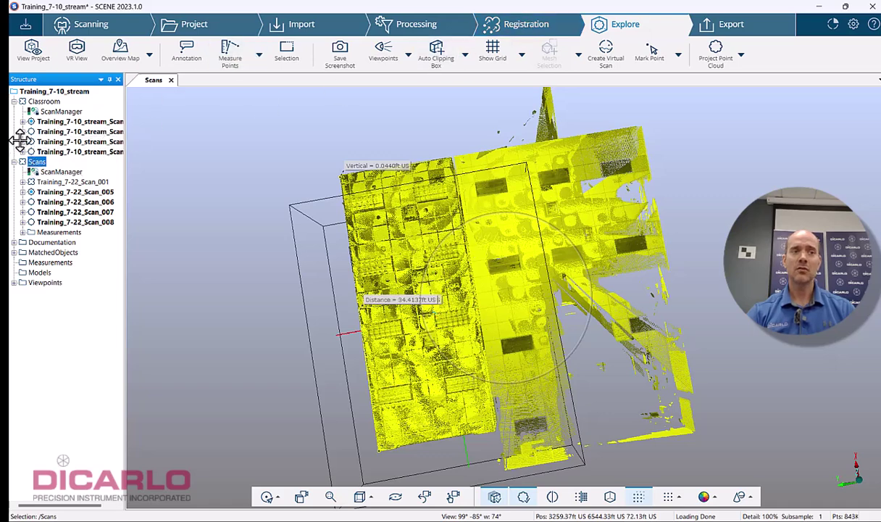
Rename the imported Scans cluster to 'Includes_warehouse'.
{"action": "left_click", "coordinate": [537, 25]}
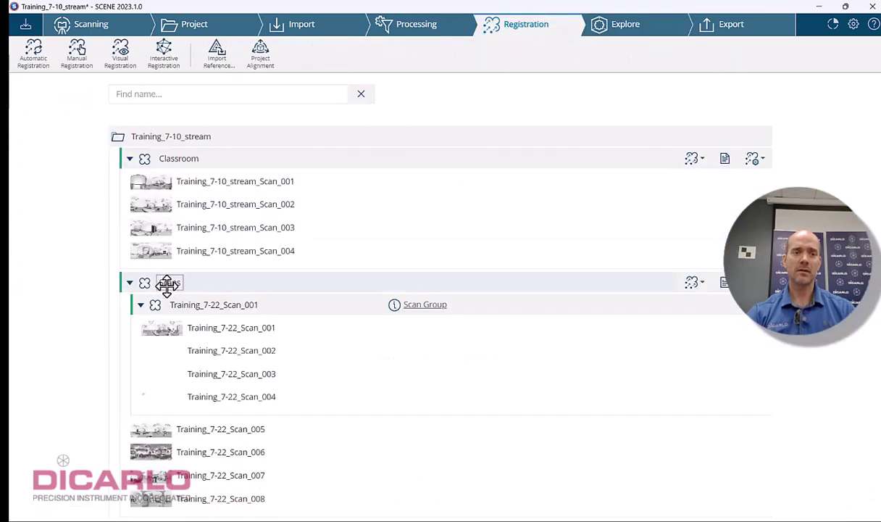
{"action": "double_click", "coordinate": [168, 282]}
{"action": "left_click", "coordinate": [638, 22]}
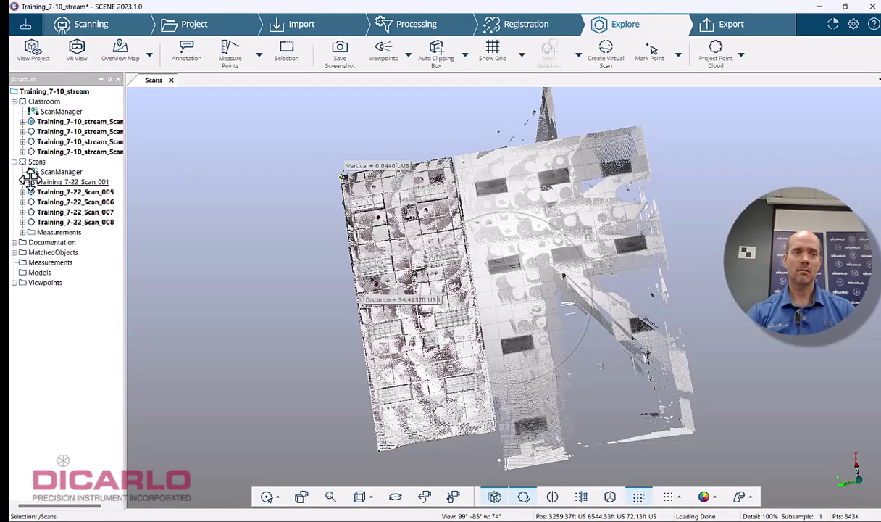
{"action": "right_click", "coordinate": [36, 162]}
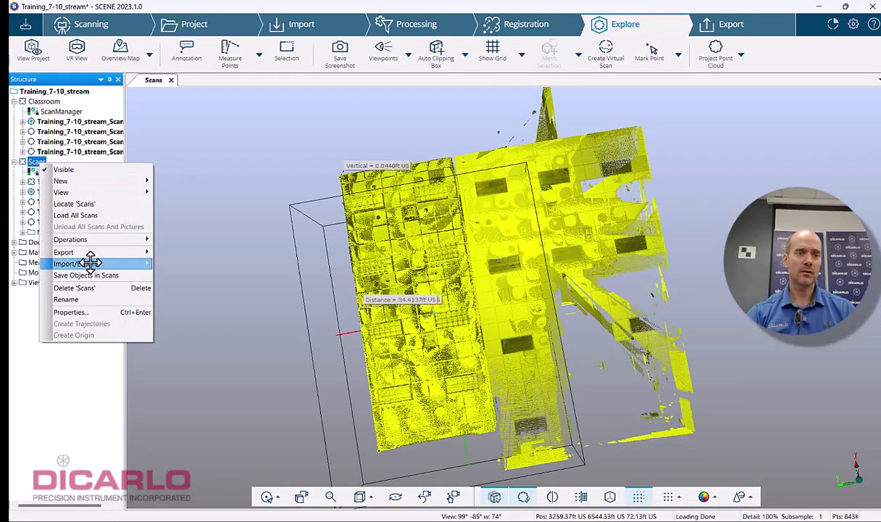
{"action": "key", "text": "Escape"}
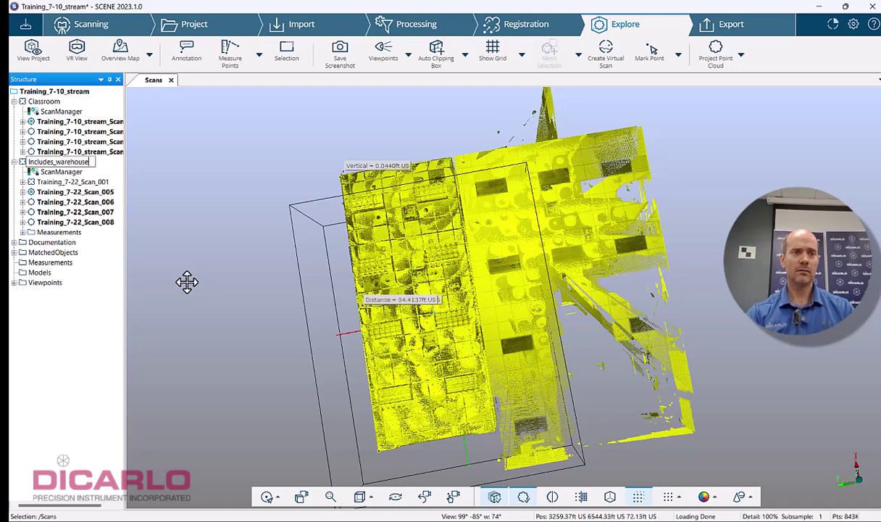
{"action": "left_click_drag", "start_coordinate": [569, 230], "coordinate": [325, 205]}
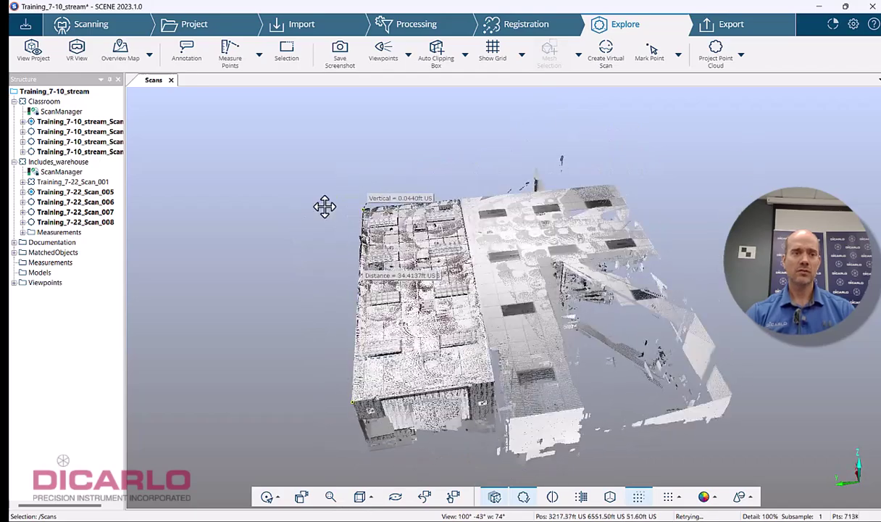
Close the Scans 3D view and collapse the Classroom and Includes_warehouse clusters.
{"action": "left_click", "coordinate": [169, 80]}
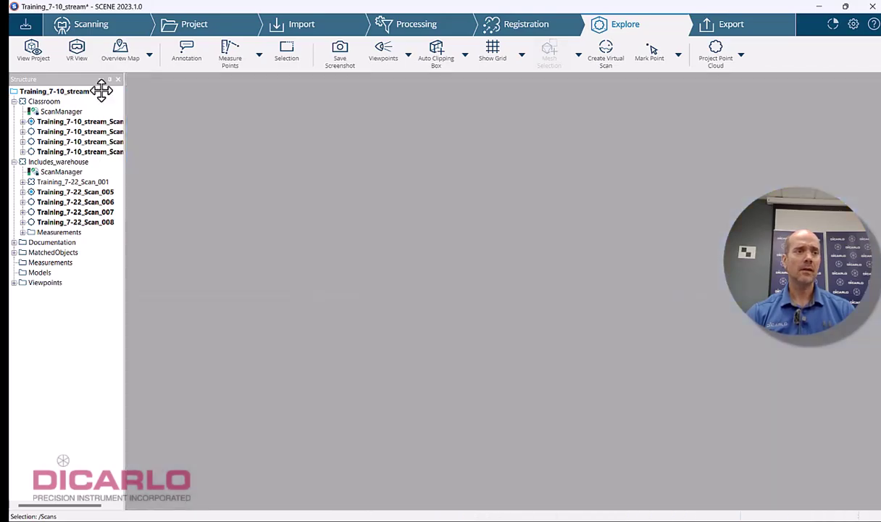
{"action": "left_click", "coordinate": [14, 102]}
{"action": "left_click", "coordinate": [15, 111]}
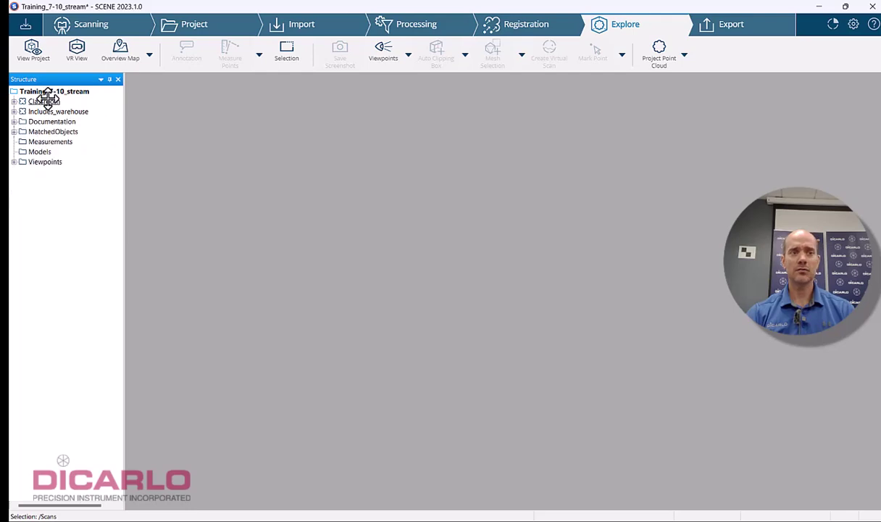
{"action": "left_click", "coordinate": [49, 102]}
{"action": "left_click", "coordinate": [56, 112]}
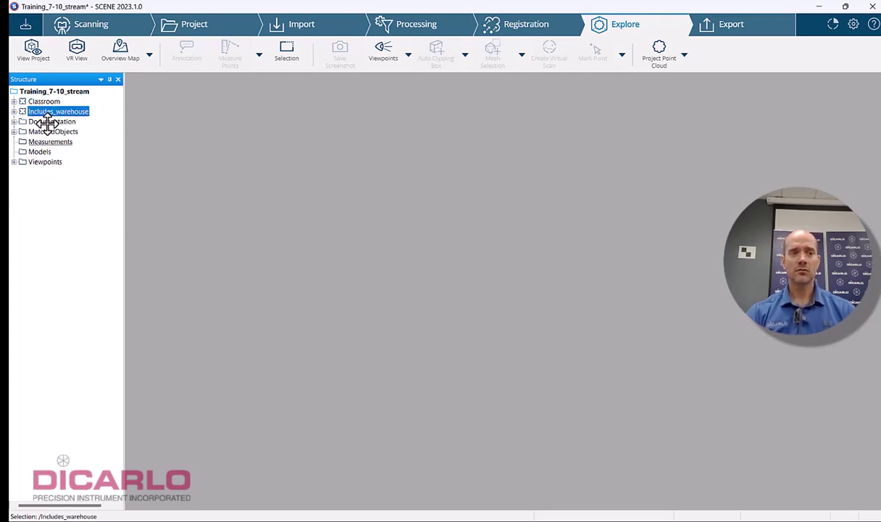
View the whole project in 3D, flying to the Classroom and warehouse point clouds.
{"action": "left_click", "coordinate": [30, 49]}
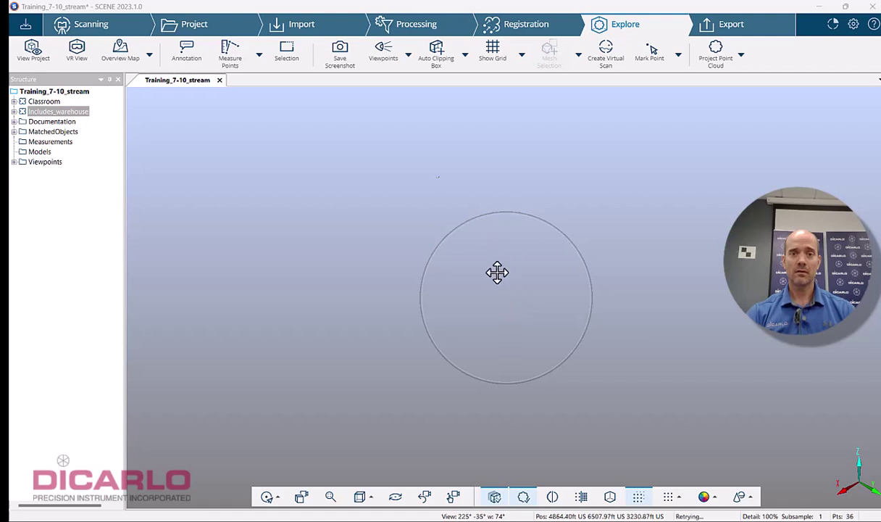
{"action": "left_click", "coordinate": [37, 101]}
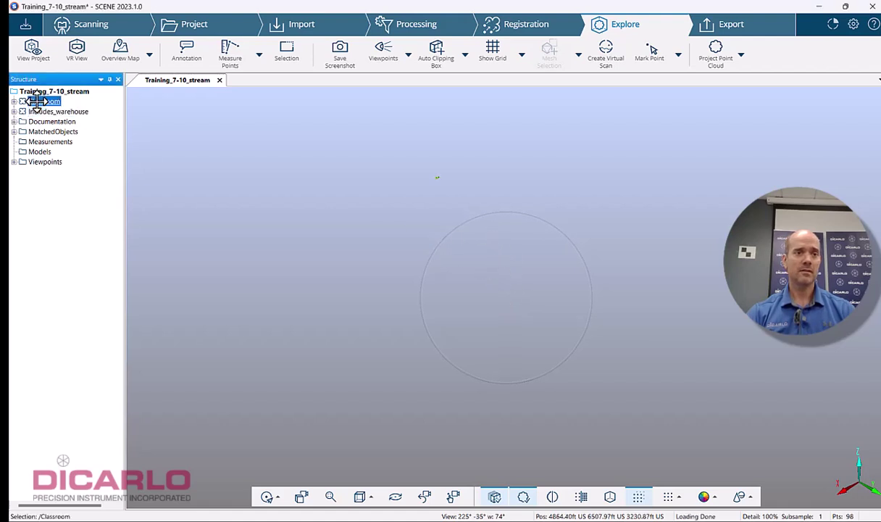
{"action": "right_click", "coordinate": [37, 102]}
{"action": "left_click", "coordinate": [92, 142]}
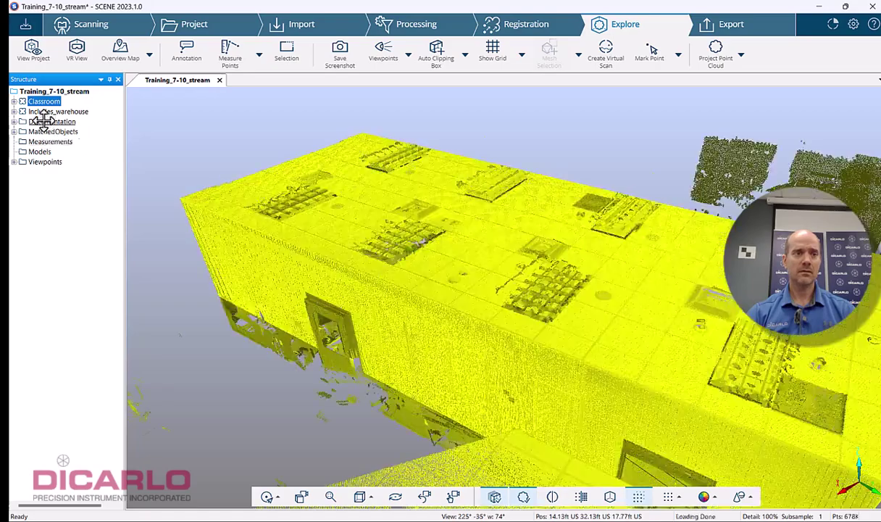
{"action": "left_click", "coordinate": [47, 112]}
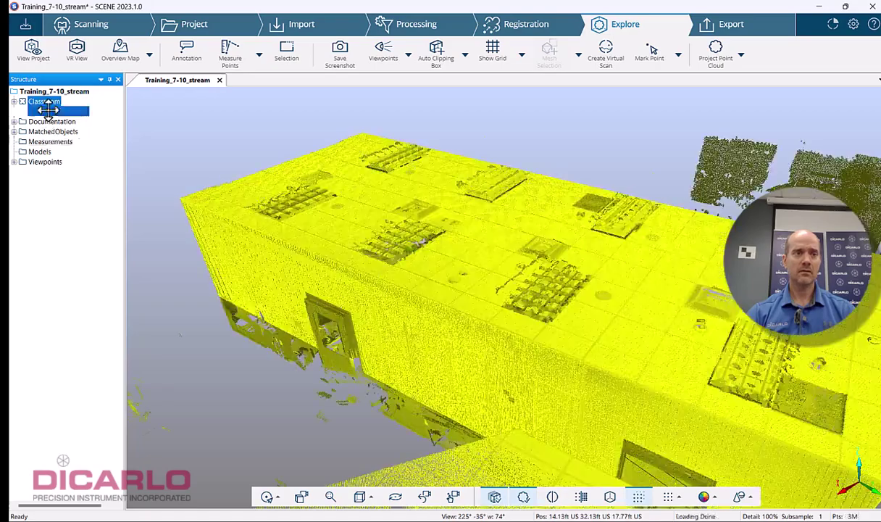
{"action": "right_click", "coordinate": [48, 112]}
{"action": "left_click", "coordinate": [97, 150]}
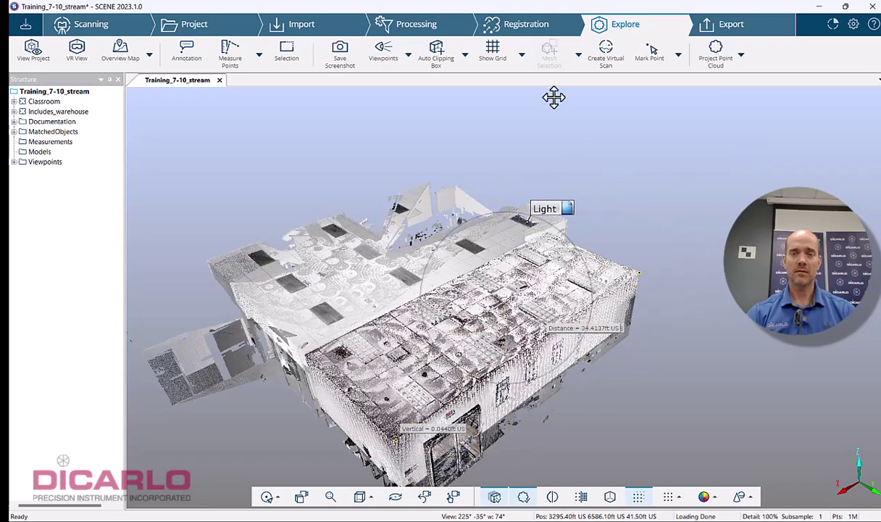
Collapse both clusters in Registration and briefly preview the interactive 3D registration view.
{"action": "left_click", "coordinate": [531, 24]}
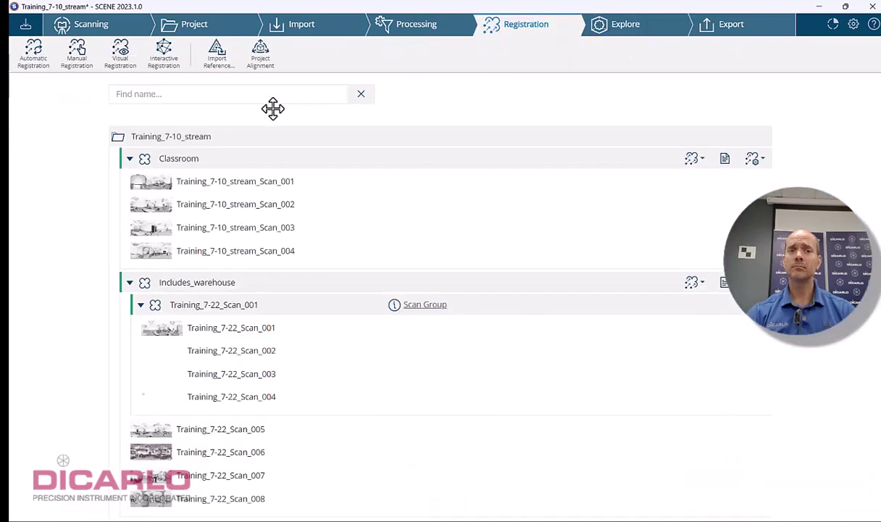
{"action": "left_click", "coordinate": [132, 160]}
{"action": "left_click", "coordinate": [130, 181]}
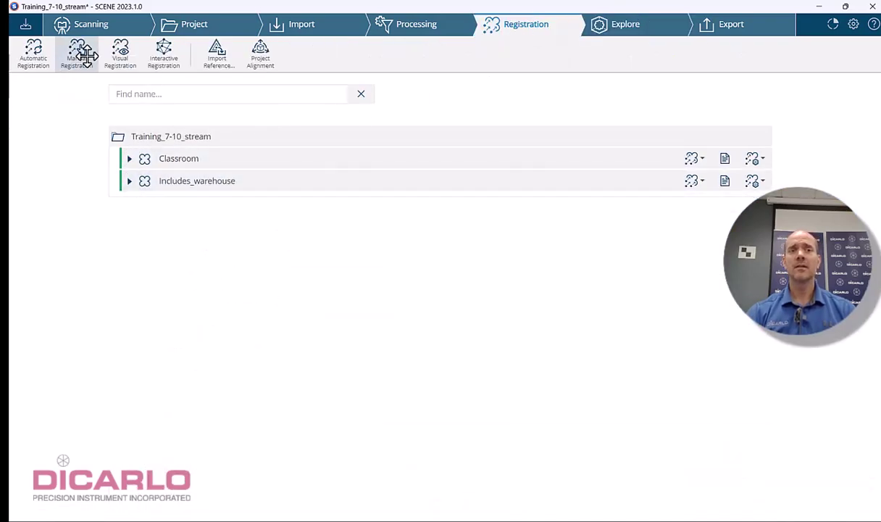
{"action": "left_click", "coordinate": [160, 53]}
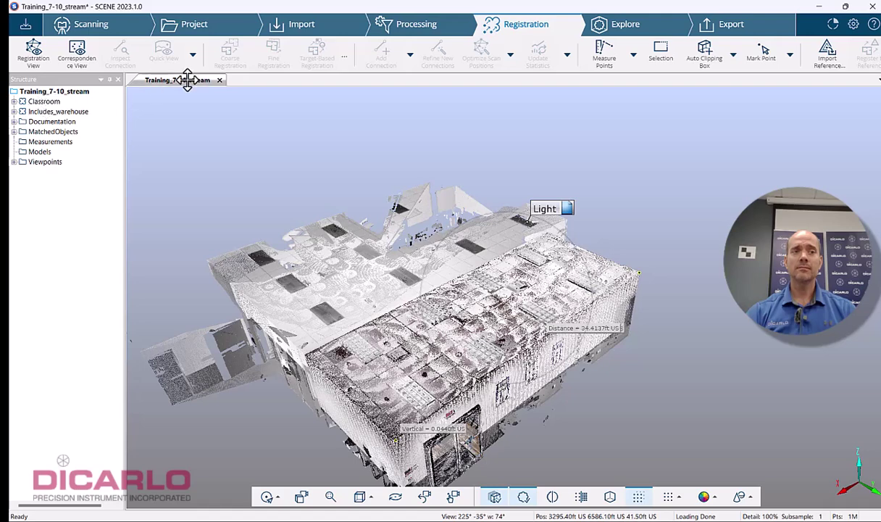
{"action": "left_click", "coordinate": [222, 79]}
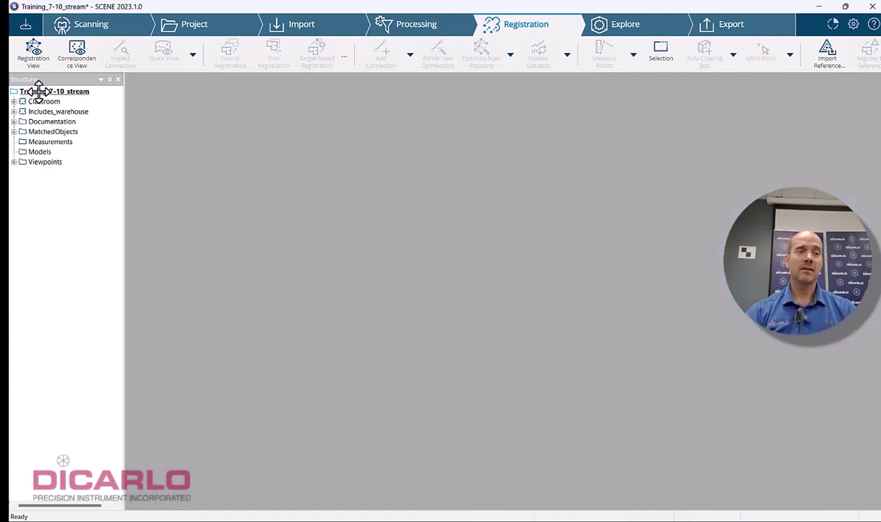
Create a new cluster named 'Combined' under the project root.
{"action": "right_click", "coordinate": [38, 90]}
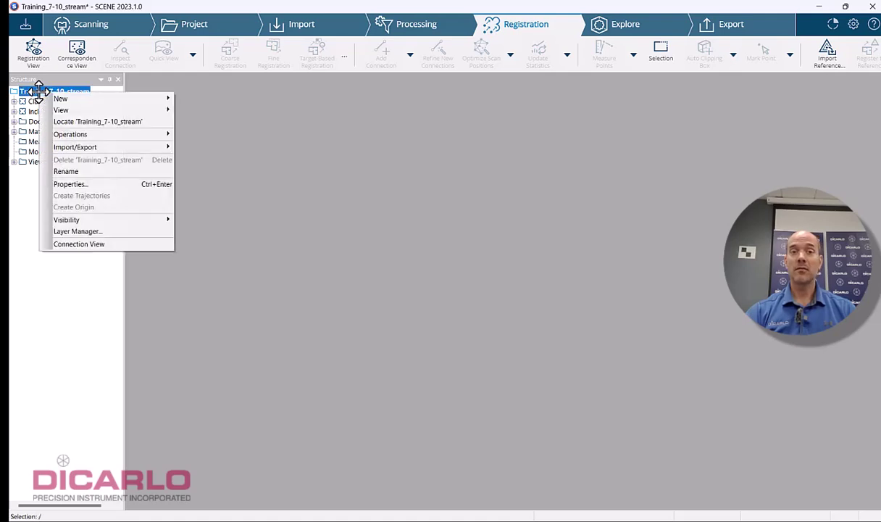
{"action": "mouse_move", "coordinate": [122, 98]}
{"action": "left_click", "coordinate": [206, 212]}
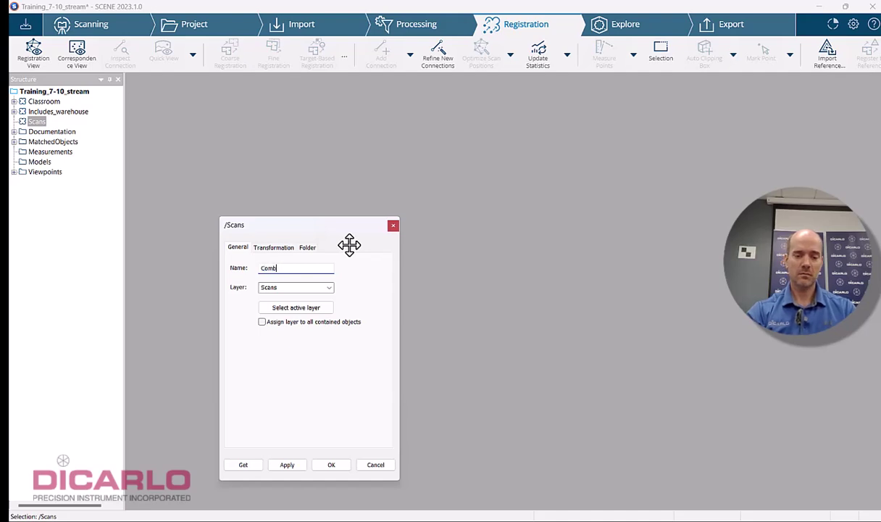
{"action": "type", "text": "Combined"}
{"action": "key", "text": "Return"}
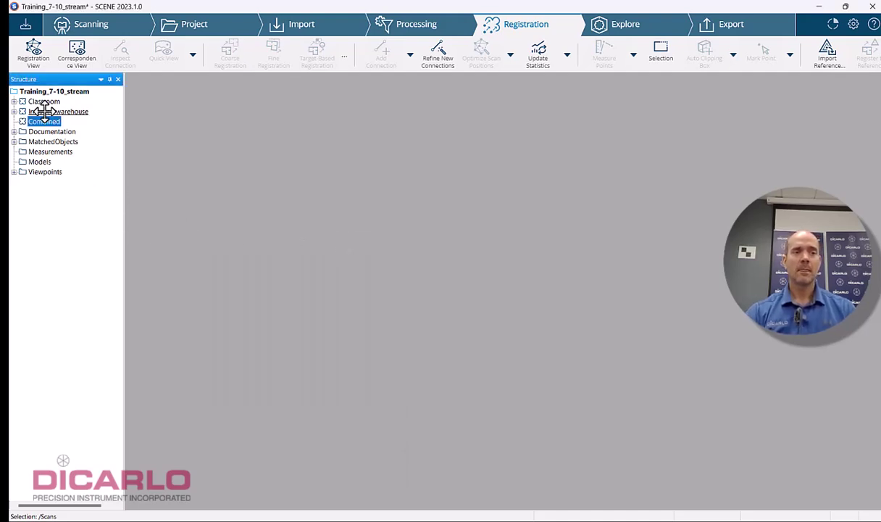
Move Classroom and Includes_warehouse into Combined and view it in 3D registration.
{"action": "left_click", "coordinate": [42, 101]}
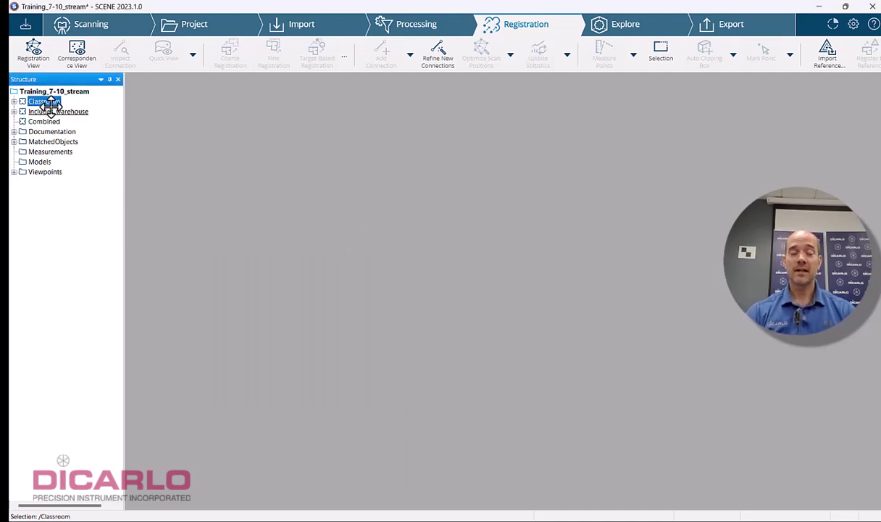
{"action": "left_click", "coordinate": [52, 111], "text": "ctrl"}
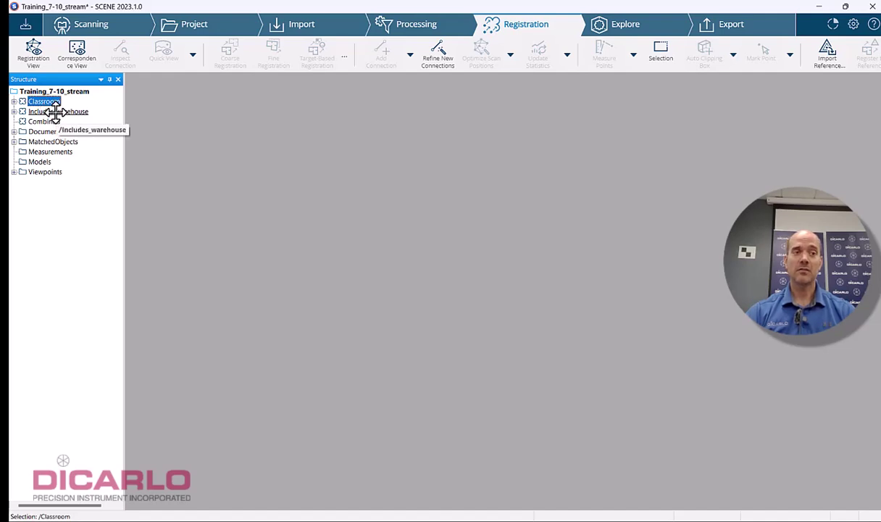
{"action": "left_click_drag", "start_coordinate": [37, 111], "coordinate": [40, 122]}
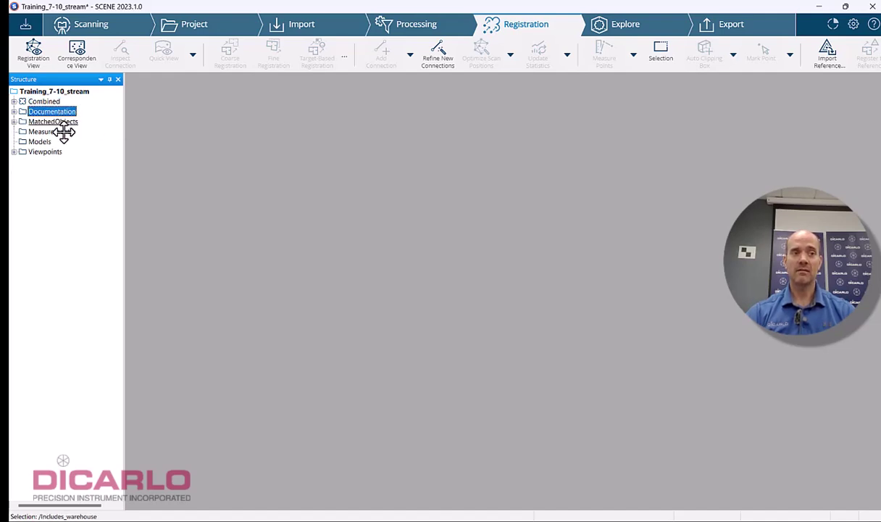
{"action": "left_click", "coordinate": [14, 102]}
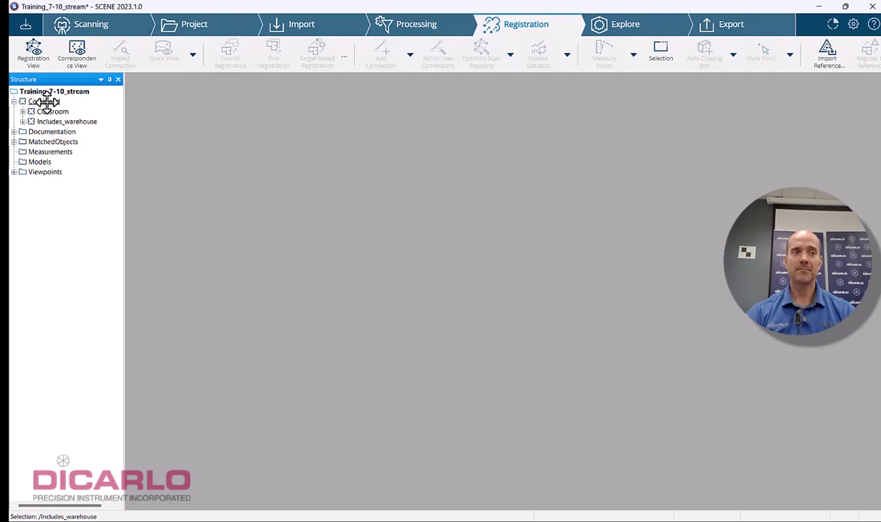
{"action": "left_click", "coordinate": [33, 48]}
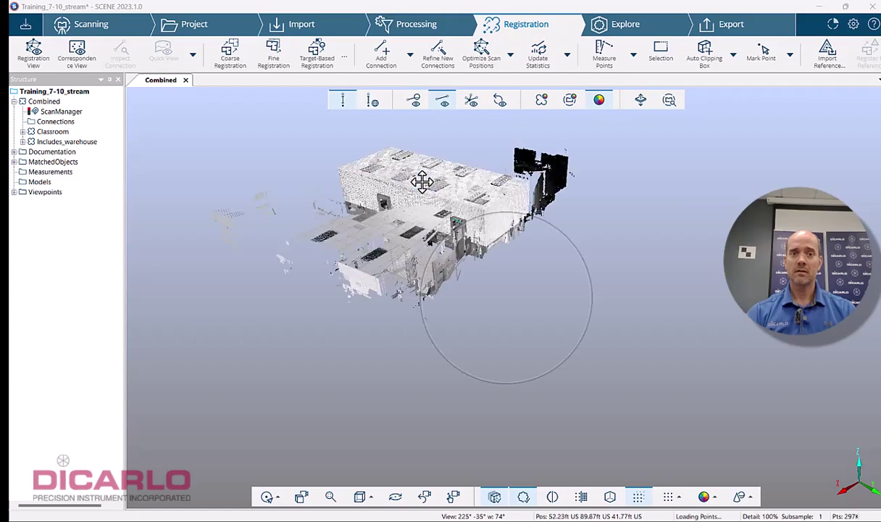
{"action": "left_click_drag", "start_coordinate": [498, 273], "coordinate": [549, 270]}
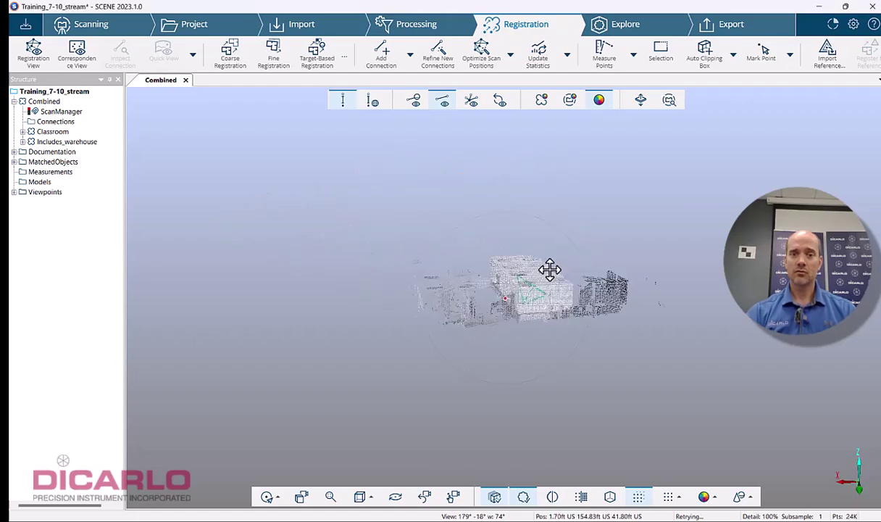
{"action": "scroll", "coordinate": [540, 298], "scroll_direction": "up", "scroll_amount": 4}
{"action": "scroll", "coordinate": [661, 315], "scroll_direction": "up", "scroll_amount": 3}
{"action": "left_click_drag", "start_coordinate": [661, 314], "coordinate": [517, 281]}
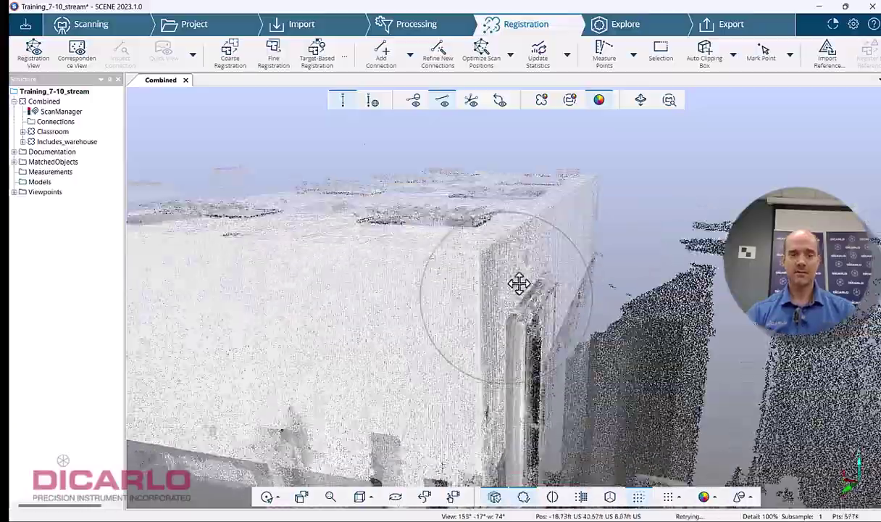
{"action": "scroll", "coordinate": [478, 281], "scroll_direction": "up", "scroll_amount": 4}
{"action": "scroll", "coordinate": [517, 265], "scroll_direction": "up", "scroll_amount": 3}
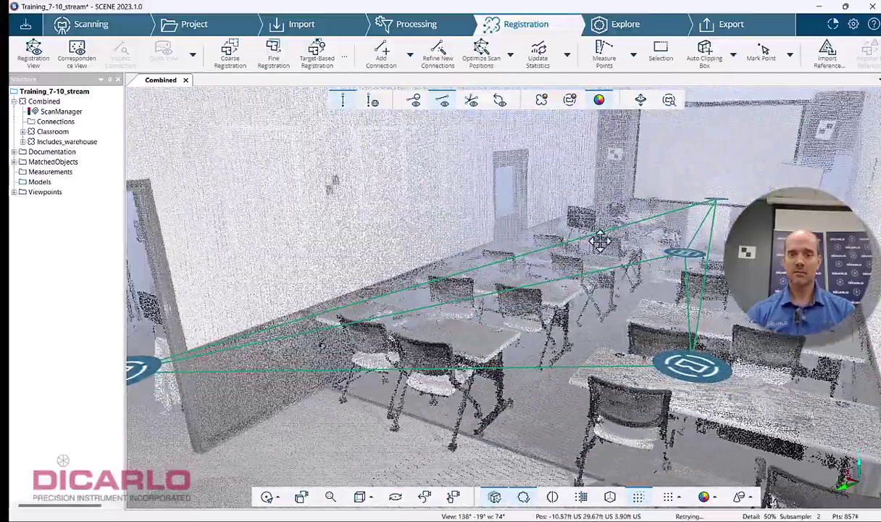
{"action": "scroll", "coordinate": [568, 270], "scroll_direction": "down", "scroll_amount": 6}
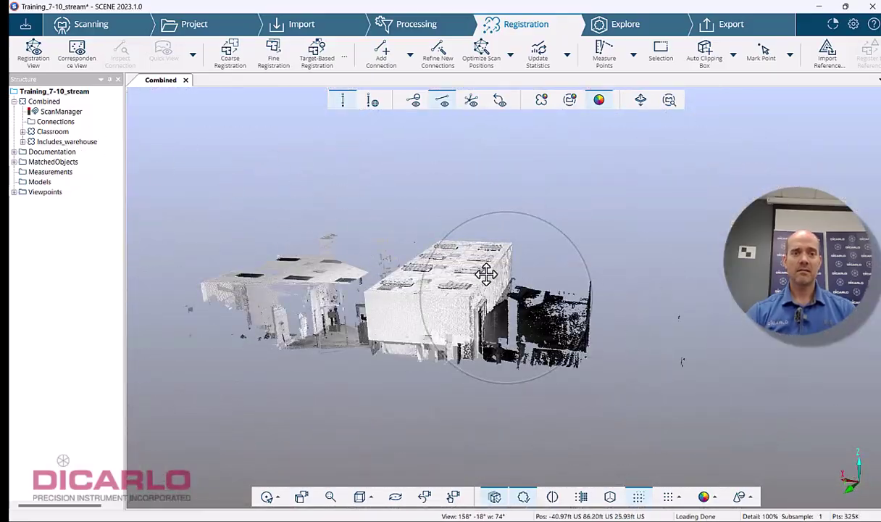
{"action": "left_click", "coordinate": [52, 132]}
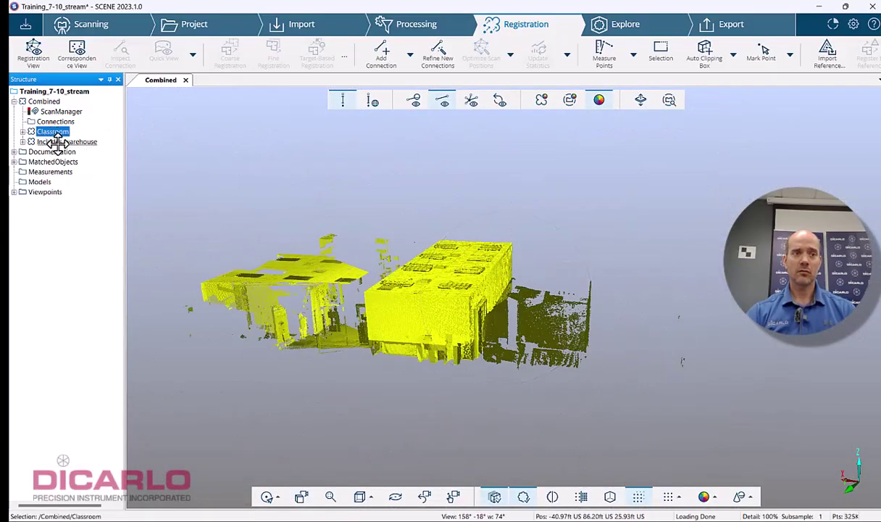
{"action": "left_click", "coordinate": [61, 142]}
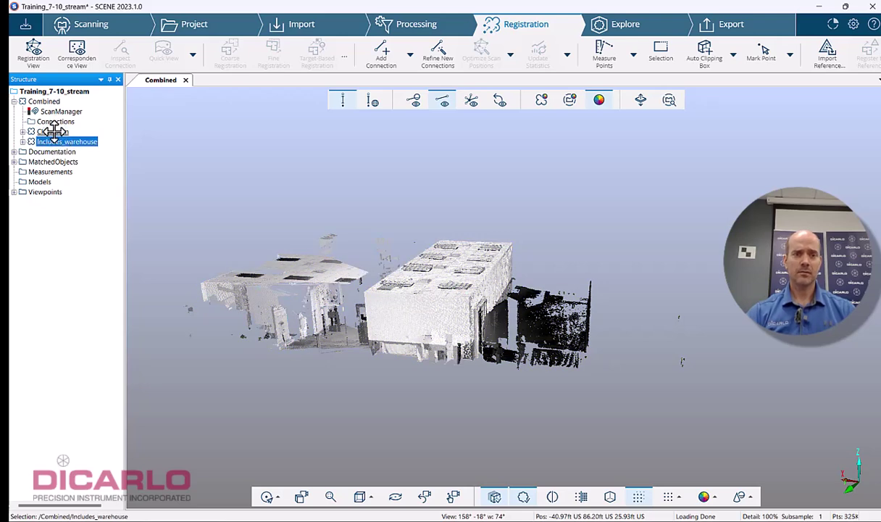
{"action": "left_click", "coordinate": [52, 132]}
{"action": "left_click", "coordinate": [63, 141]}
Fly to the Includes_warehouse scans and zoom down inside the classroom interior.
{"action": "right_click", "coordinate": [63, 142]}
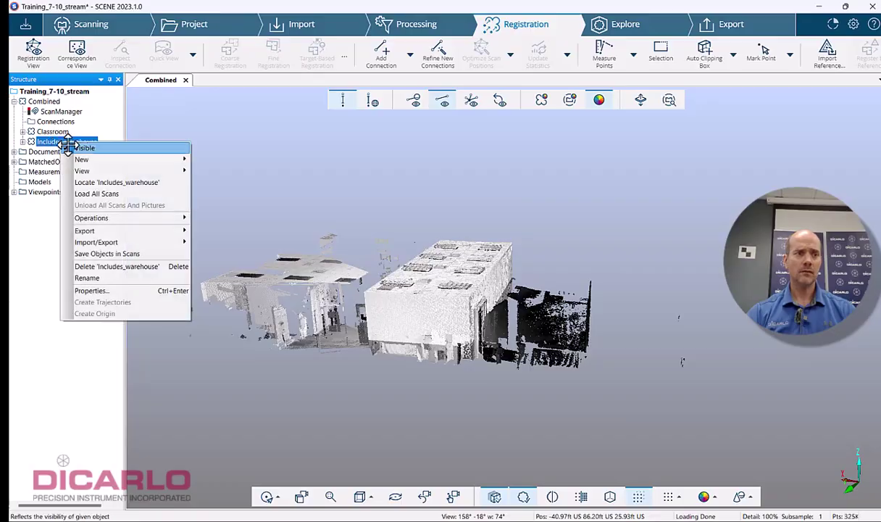
{"action": "left_click", "coordinate": [113, 182]}
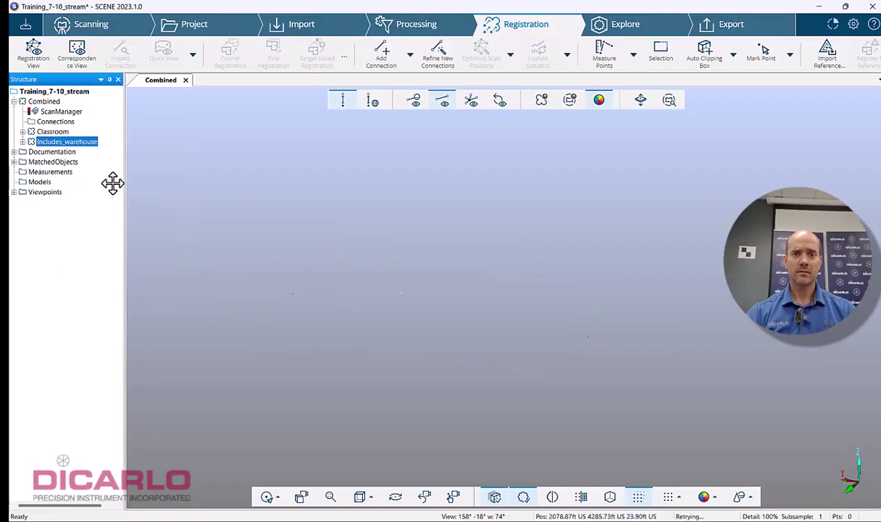
{"action": "left_click_drag", "start_coordinate": [536, 304], "coordinate": [582, 329]}
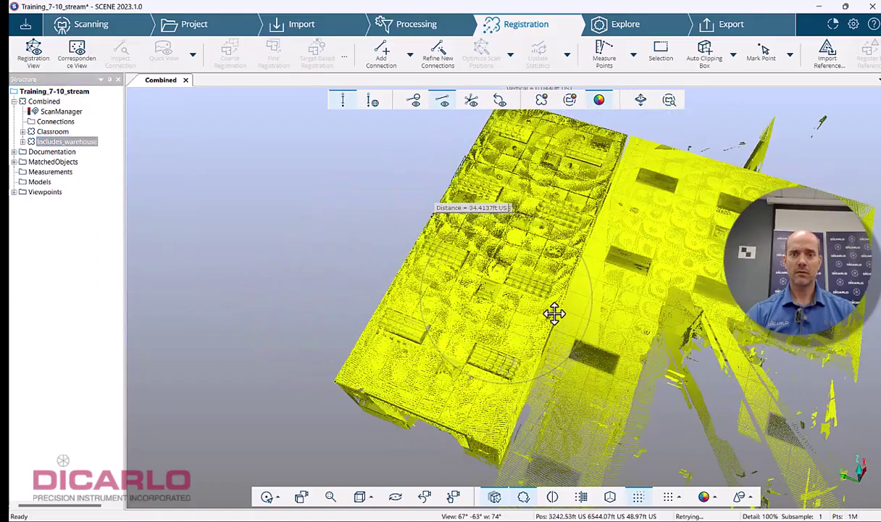
{"action": "left_click_drag", "start_coordinate": [554, 314], "coordinate": [481, 298]}
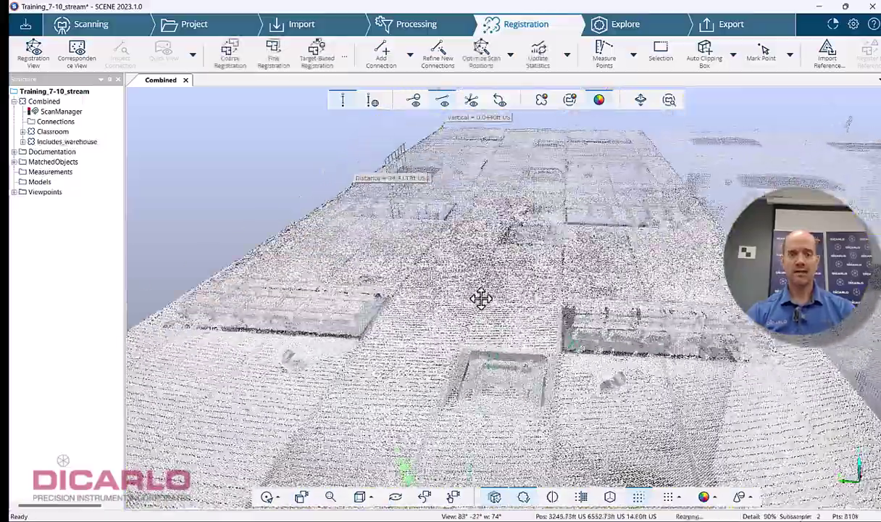
{"action": "scroll", "coordinate": [481, 298], "scroll_direction": "up", "scroll_amount": 10}
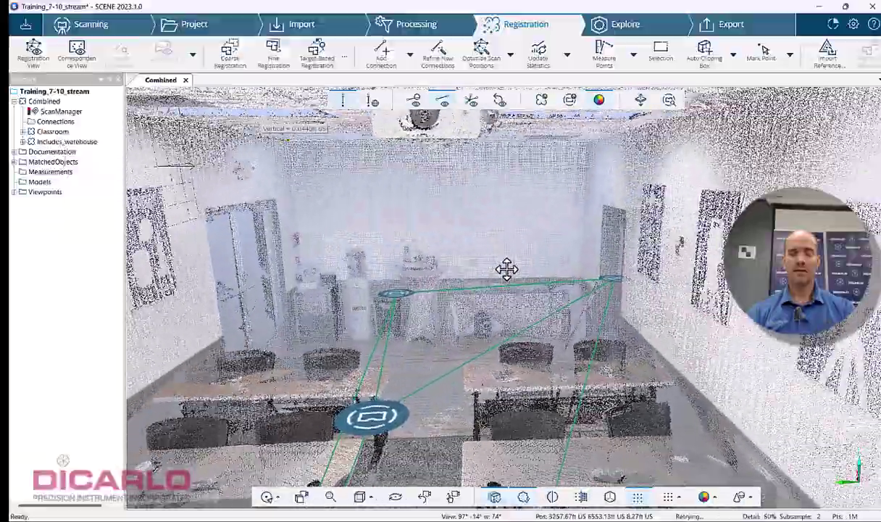
{"action": "mouse_move", "coordinate": [507, 270]}
{"action": "left_mouse_down"}
{"action": "mouse_move", "coordinate": [706, 293]}
{"action": "mouse_move", "coordinate": [492, 286]}
{"action": "mouse_move", "coordinate": [449, 276]}
{"action": "mouse_move", "coordinate": [493, 266]}
{"action": "left_mouse_up"}
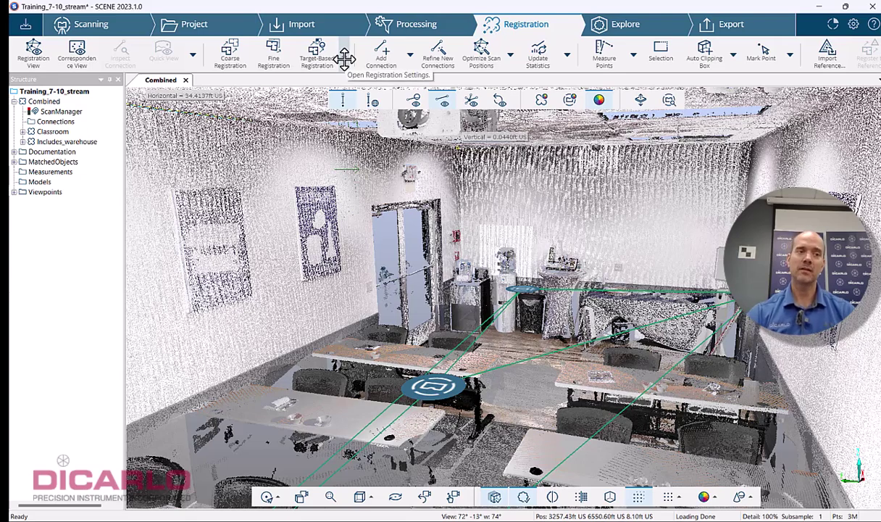
Highlight Training_7-22_Scan_006, widen the structure panel, and fly to the Classroom scans.
{"action": "left_click", "coordinate": [523, 290]}
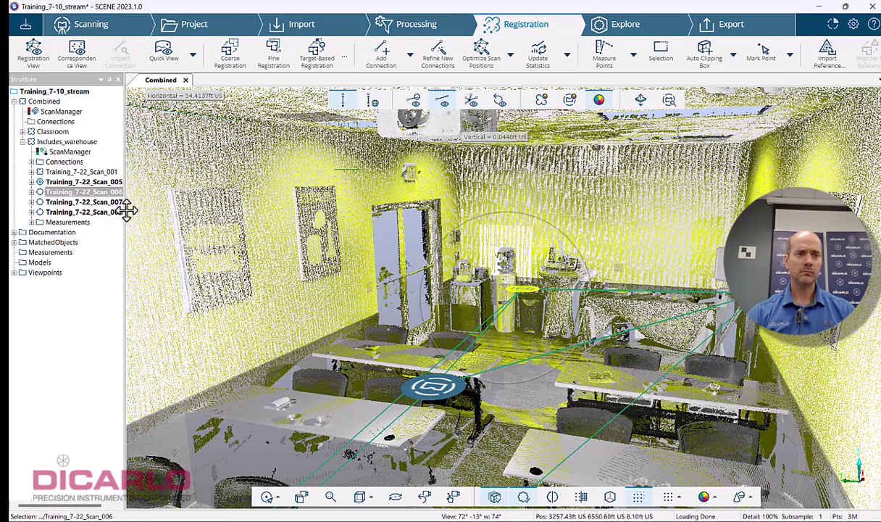
{"action": "left_click_drag", "start_coordinate": [123, 210], "coordinate": [143, 206]}
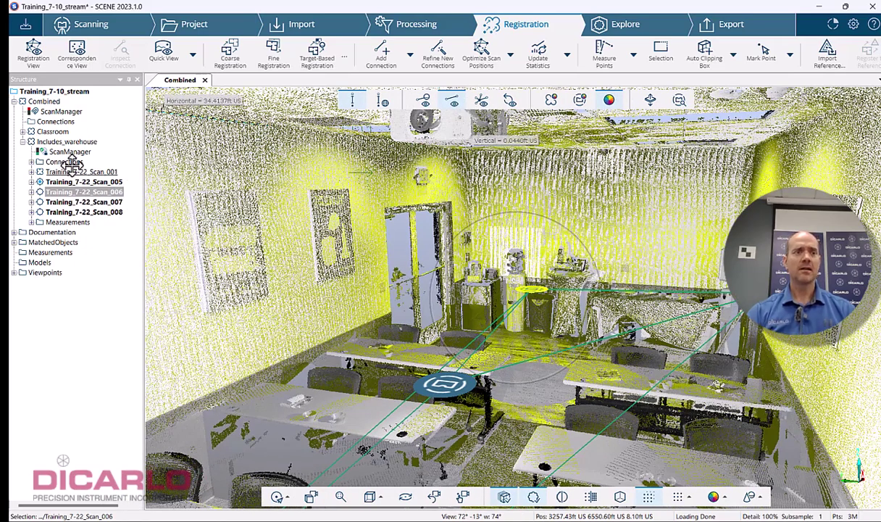
{"action": "left_click", "coordinate": [23, 131]}
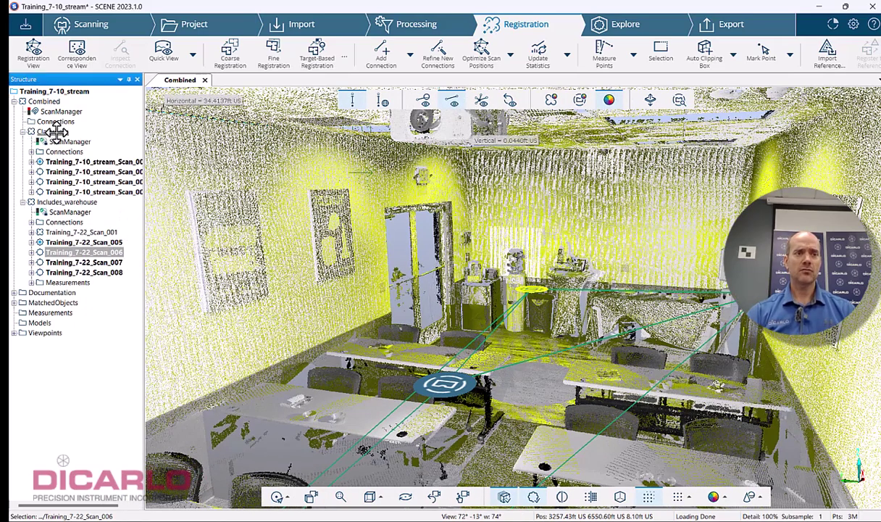
{"action": "right_click", "coordinate": [57, 132]}
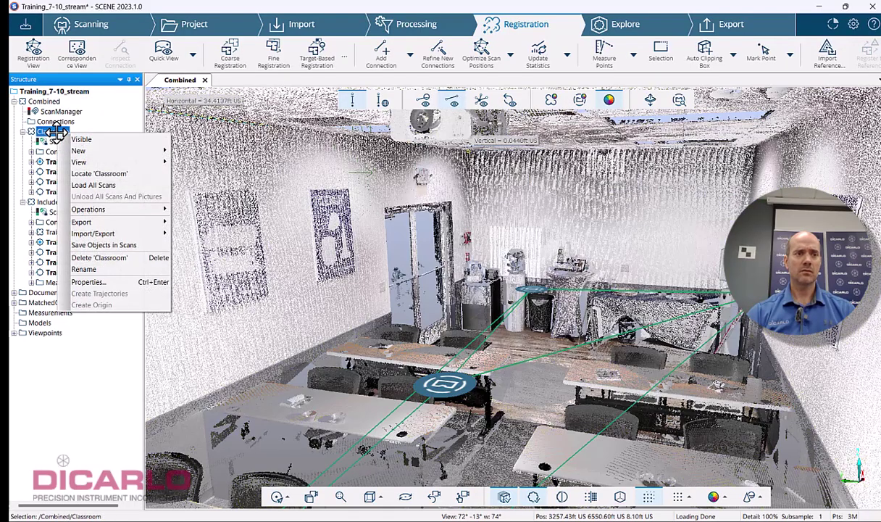
{"action": "left_click", "coordinate": [112, 173]}
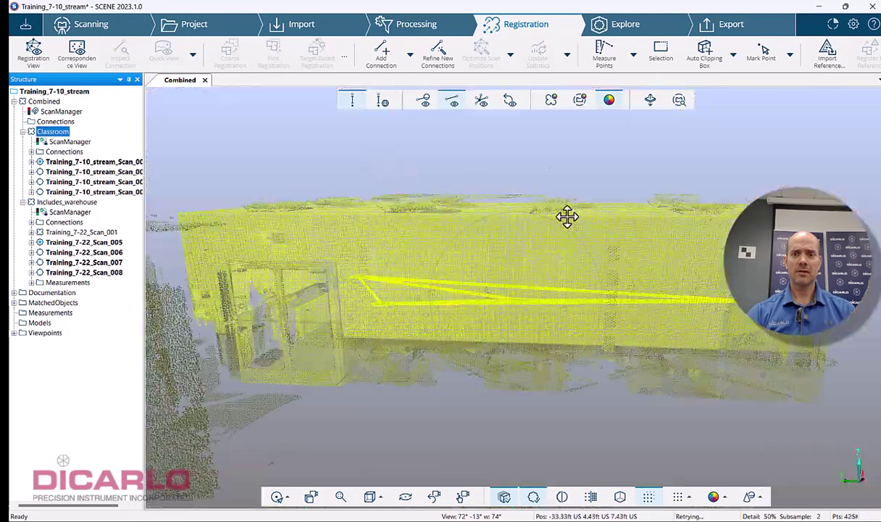
{"action": "left_click_drag", "start_coordinate": [694, 268], "coordinate": [430, 314]}
{"action": "scroll", "coordinate": [527, 279], "scroll_direction": "down", "scroll_amount": 5}
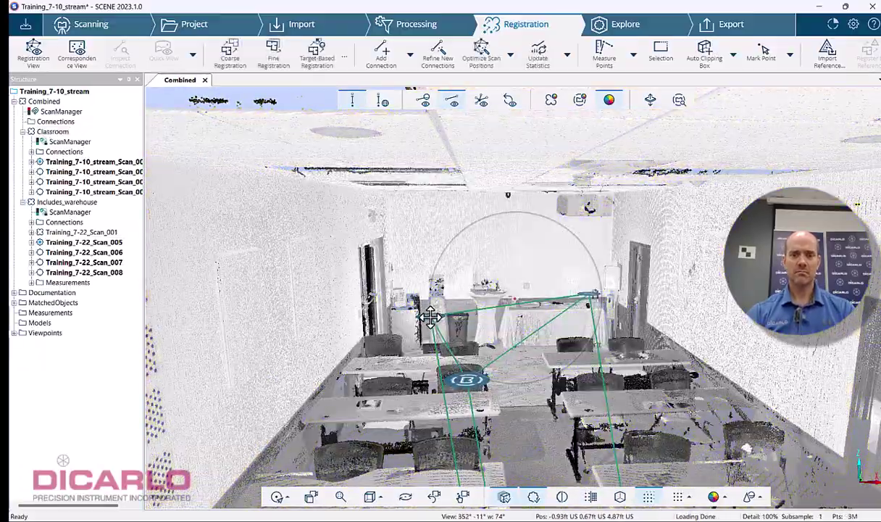
Zoom toward the doorway and select the Scan_003 scan position, widening the tree.
{"action": "left_click", "coordinate": [431, 316]}
{"action": "scroll", "coordinate": [430, 317], "scroll_direction": "down", "scroll_amount": 5}
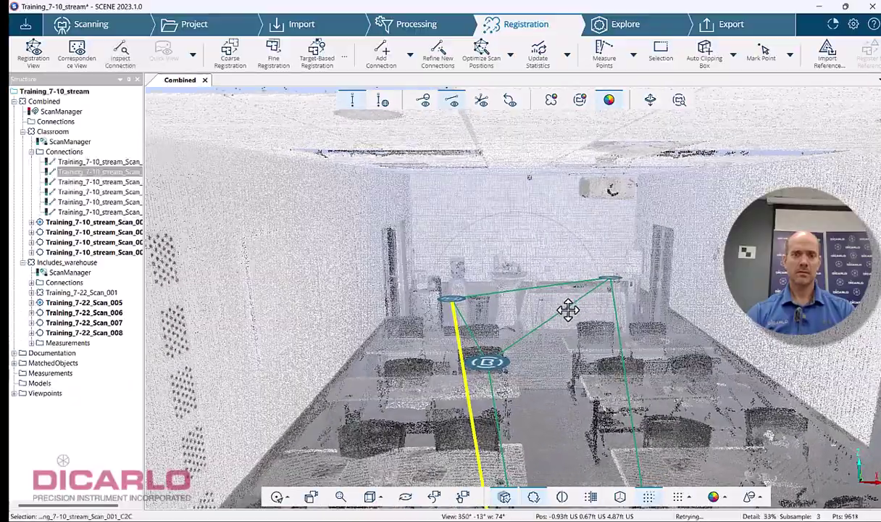
{"action": "scroll", "coordinate": [461, 286], "scroll_direction": "down", "scroll_amount": 3}
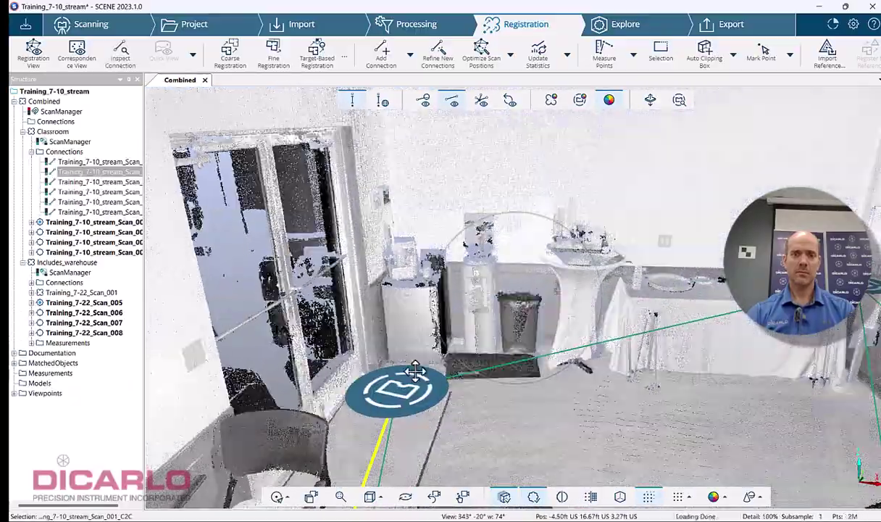
{"action": "left_click", "coordinate": [406, 397]}
{"action": "left_click", "coordinate": [406, 397]}
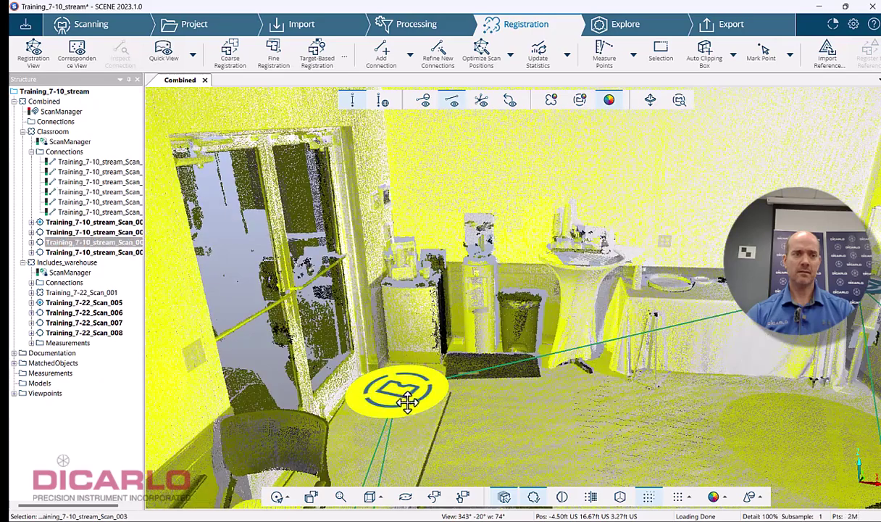
{"action": "left_click_drag", "start_coordinate": [143, 259], "coordinate": [173, 256]}
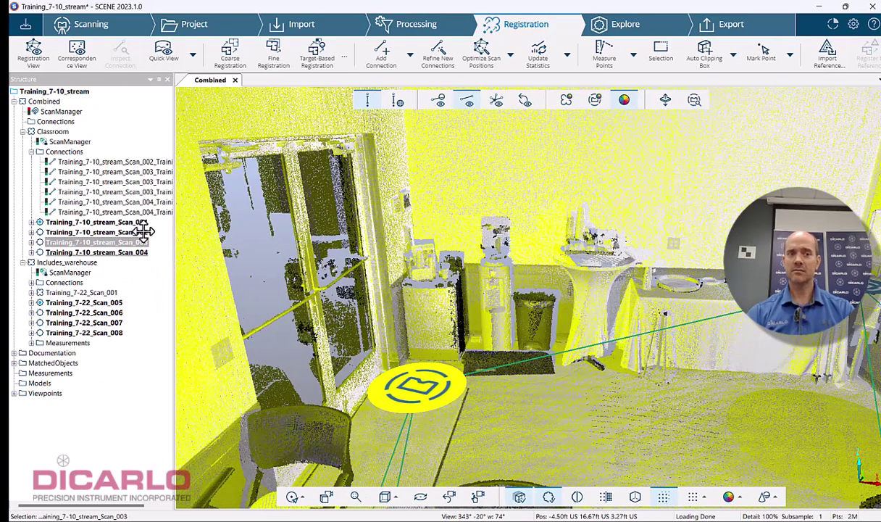
Connect Classroom Scan_003 with warehouse Scan_006 under Combined's connections.
{"action": "left_click", "coordinate": [529, 268]}
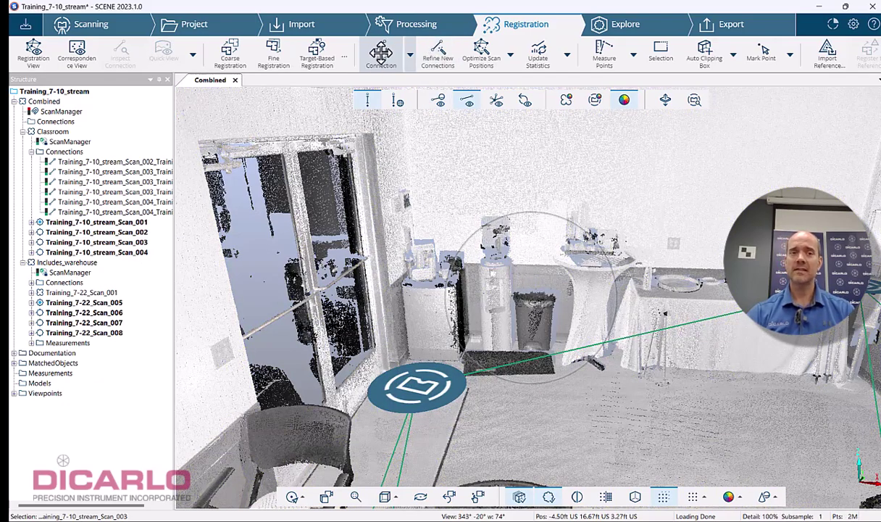
{"action": "left_click", "coordinate": [381, 52]}
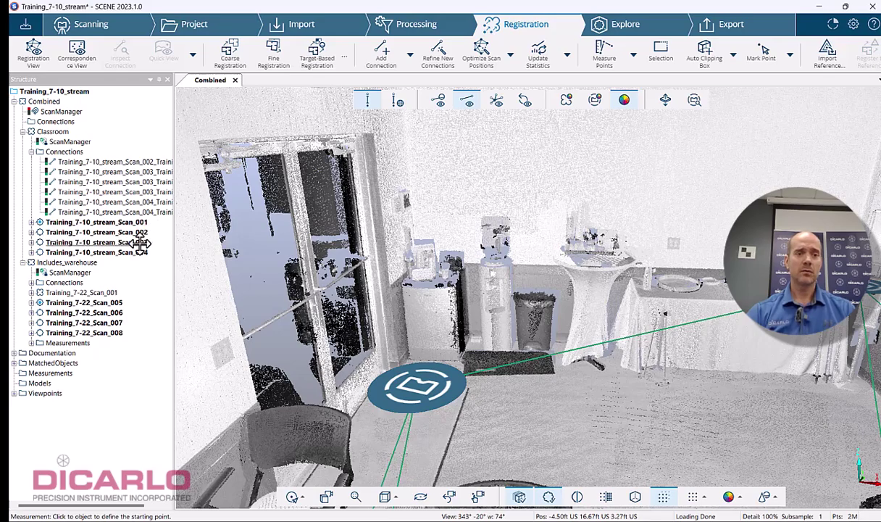
{"action": "left_click", "coordinate": [138, 242]}
{"action": "left_click", "coordinate": [105, 312]}
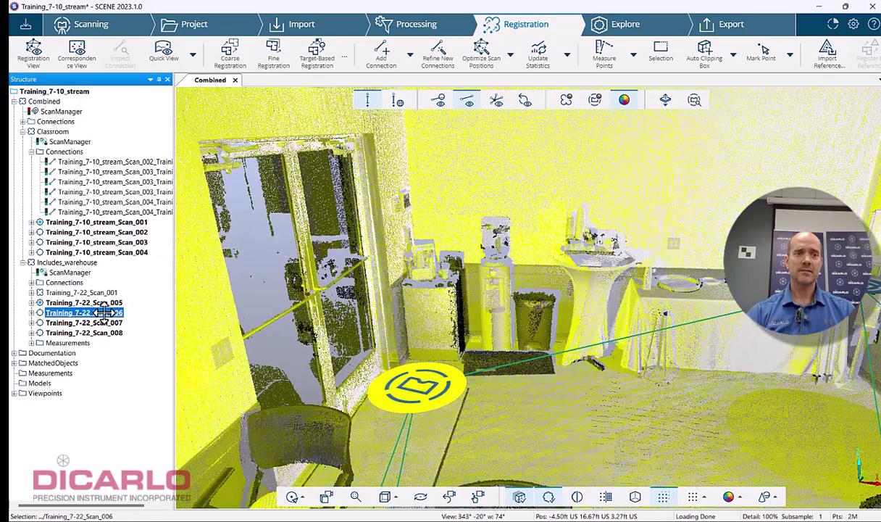
{"action": "left_click_drag", "start_coordinate": [24, 122], "coordinate": [43, 123]}
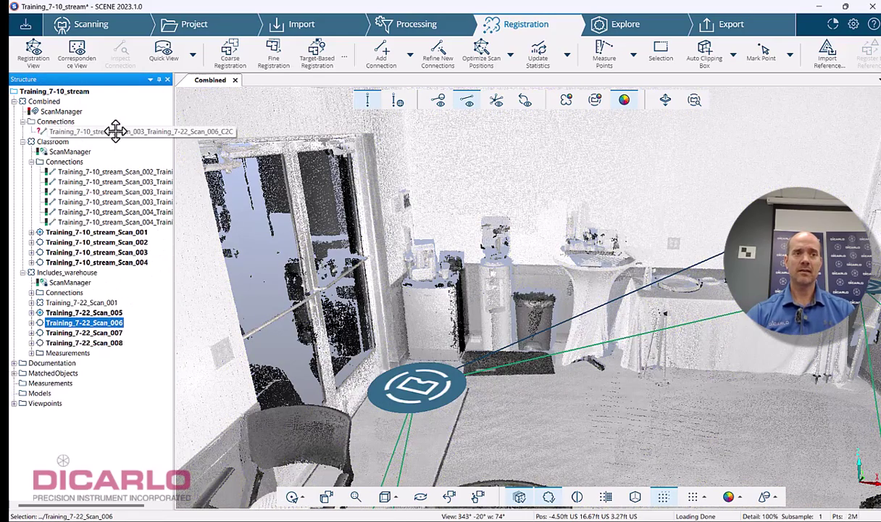
{"action": "left_click", "coordinate": [234, 80]}
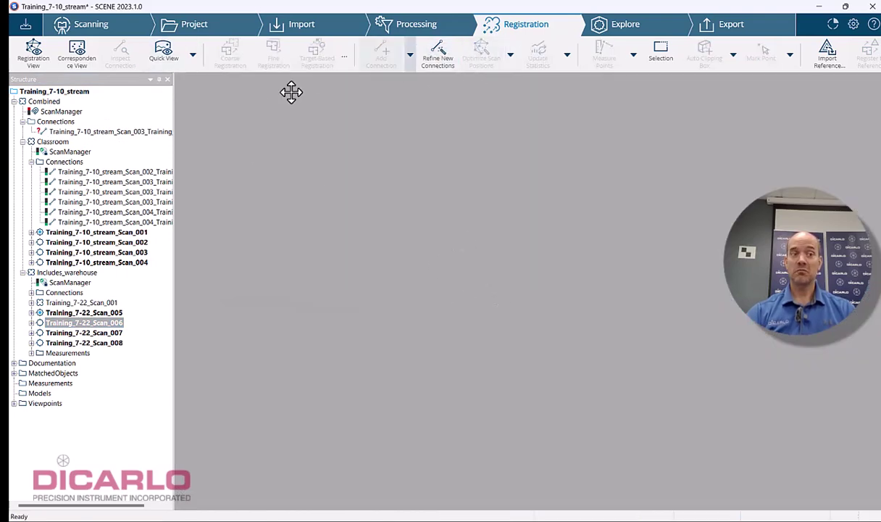
Reopen the Combined view and refine the new Scan_003–Scan_006 connection.
{"action": "double_click", "coordinate": [43, 101]}
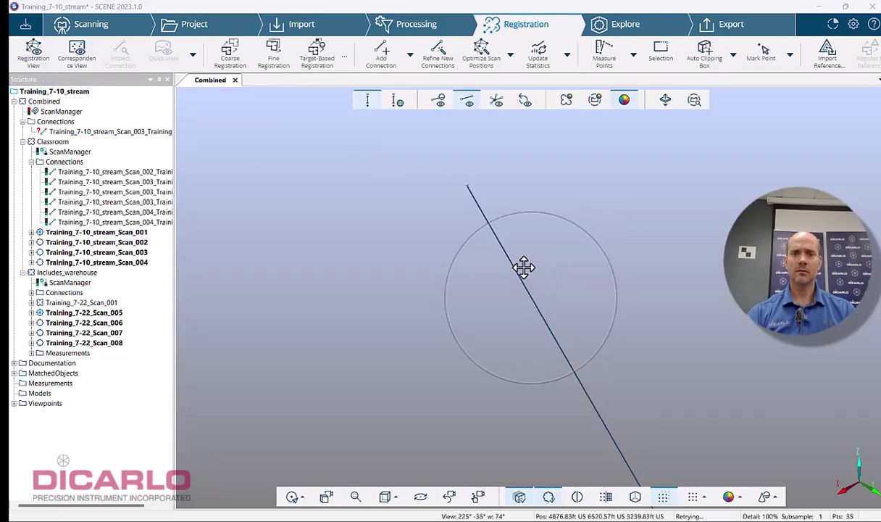
{"action": "left_click_drag", "start_coordinate": [504, 258], "coordinate": [500, 284]}
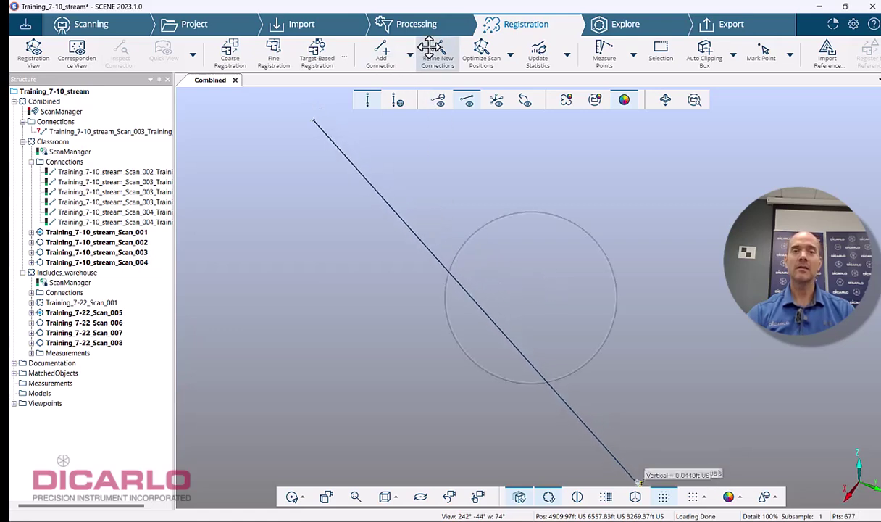
{"action": "left_click", "coordinate": [118, 131]}
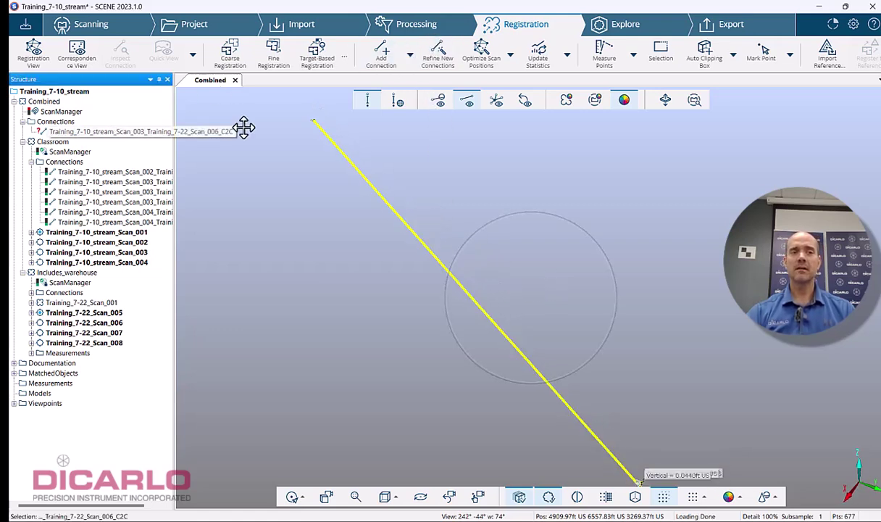
{"action": "left_click", "coordinate": [438, 51]}
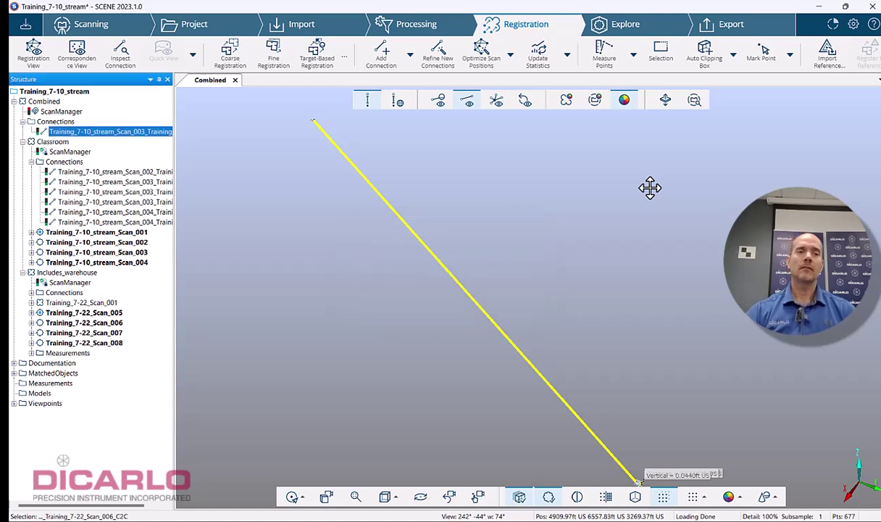
Check the connection statistics: 0.5329 mm mean distance and 78.9% overlap.
{"action": "double_click", "coordinate": [77, 131]}
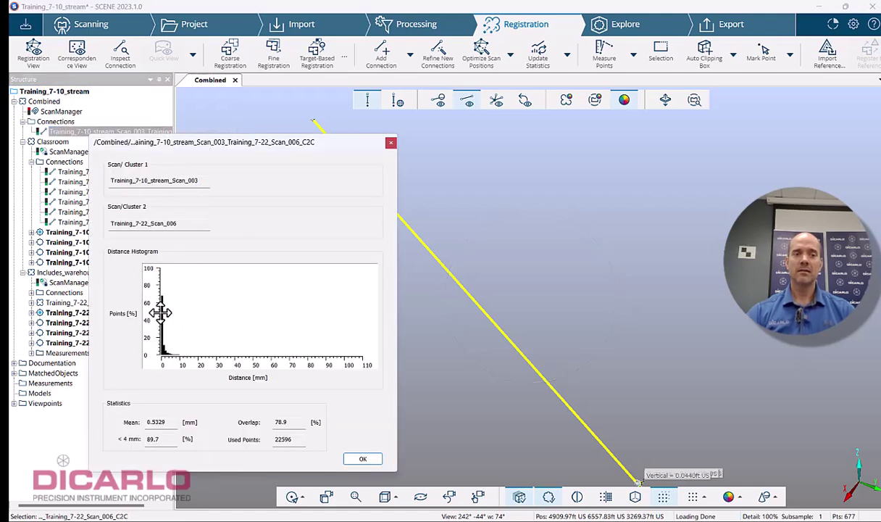
{"action": "left_click", "coordinate": [360, 456]}
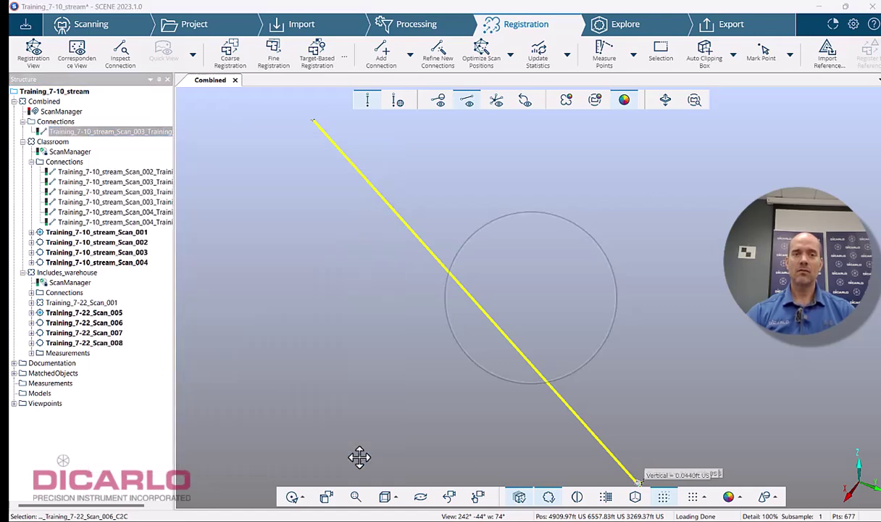
{"action": "mouse_move", "coordinate": [533, 311]}
{"action": "left_mouse_down"}
{"action": "mouse_move", "coordinate": [567, 315]}
{"action": "mouse_move", "coordinate": [541, 300]}
{"action": "left_mouse_up"}
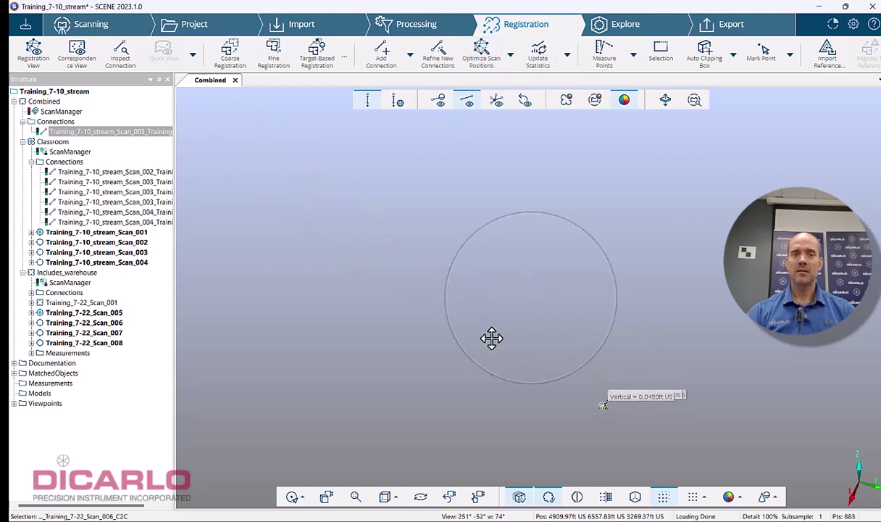
Swing the view out to the whole combined cloud and collapse the Classroom and Includes_warehouse branches.
{"action": "left_click_drag", "start_coordinate": [532, 319], "coordinate": [481, 316]}
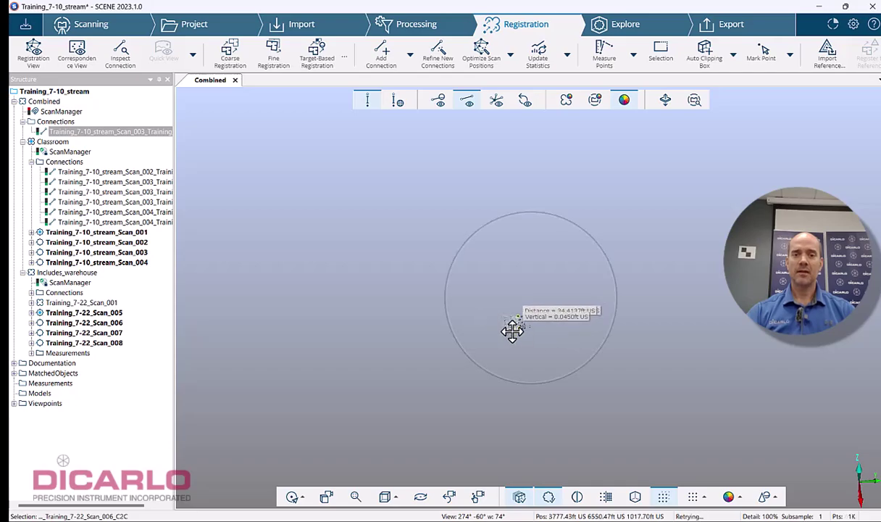
{"action": "left_click_drag", "start_coordinate": [515, 317], "coordinate": [475, 277]}
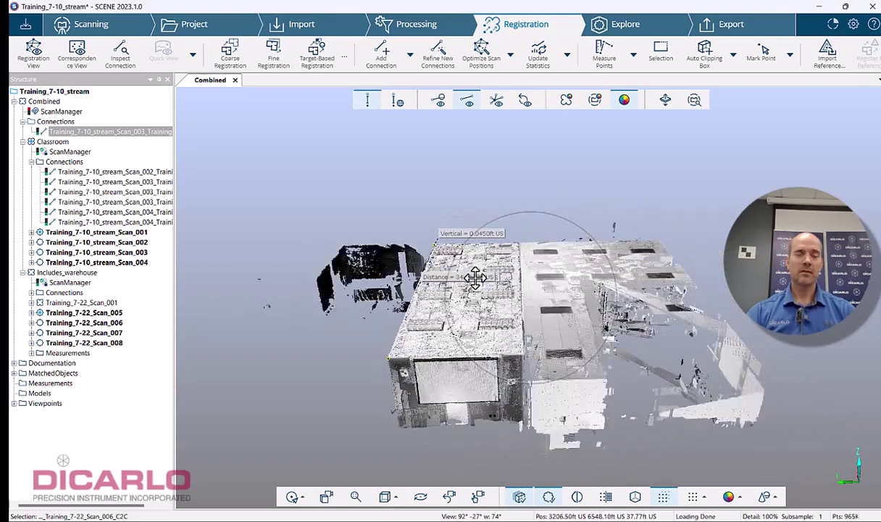
{"action": "left_click", "coordinate": [22, 141]}
{"action": "left_click", "coordinate": [22, 151]}
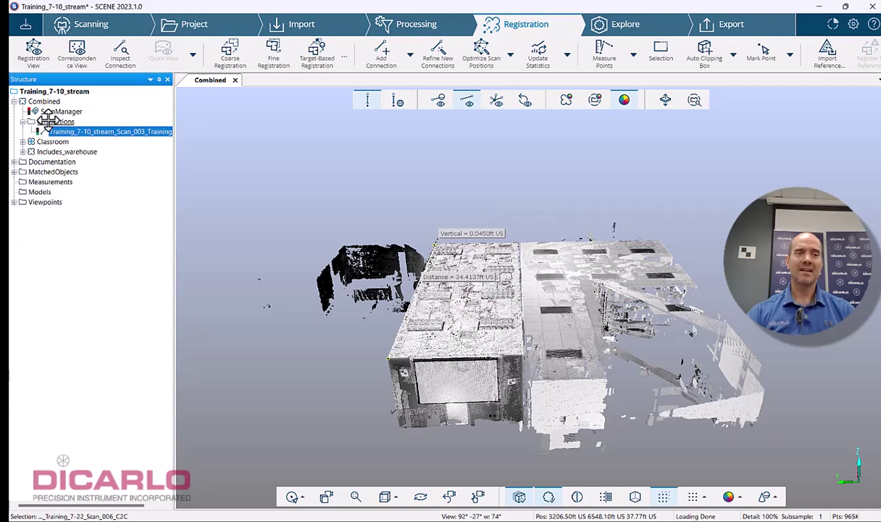
Highlight the Combined cluster, then only the Includes_warehouse points, viewing from above and the side.
{"action": "left_click", "coordinate": [53, 133]}
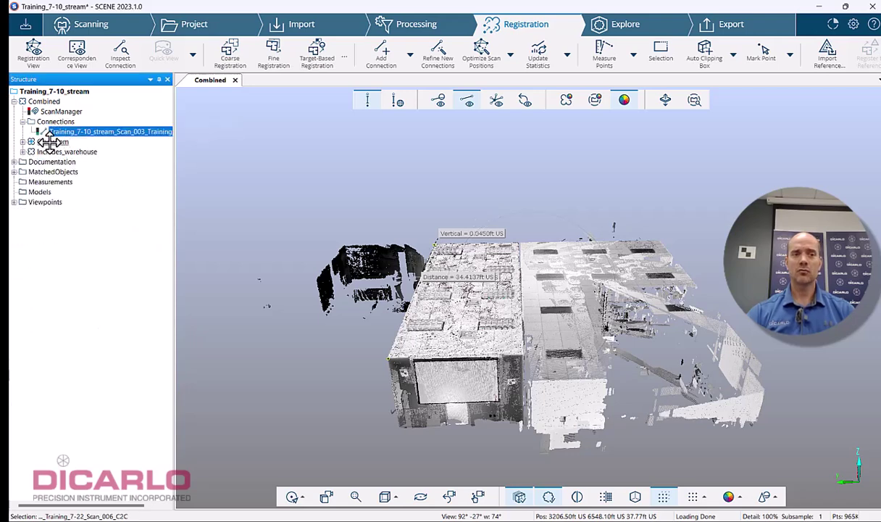
{"action": "left_click", "coordinate": [44, 101]}
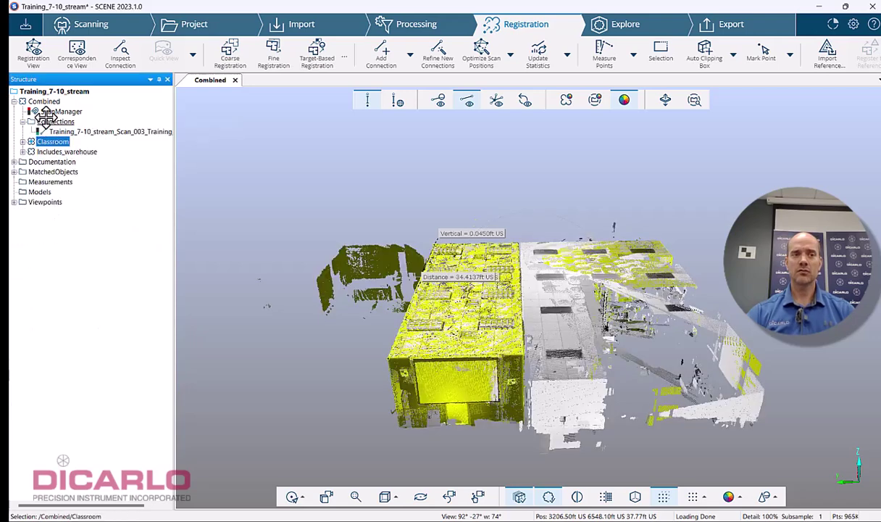
{"action": "left_click", "coordinate": [64, 151]}
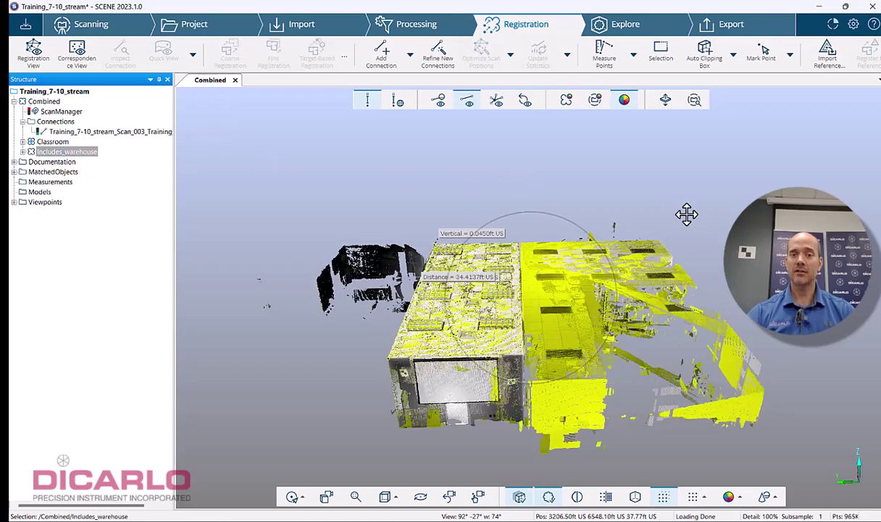
{"action": "left_click_drag", "start_coordinate": [687, 214], "coordinate": [555, 183]}
{"action": "left_click", "coordinate": [670, 180]}
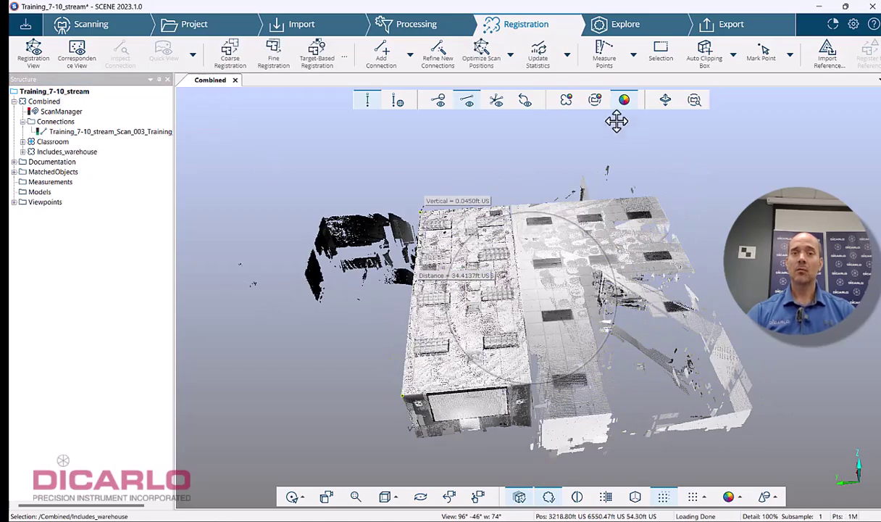
{"action": "left_click_drag", "start_coordinate": [723, 249], "coordinate": [493, 167]}
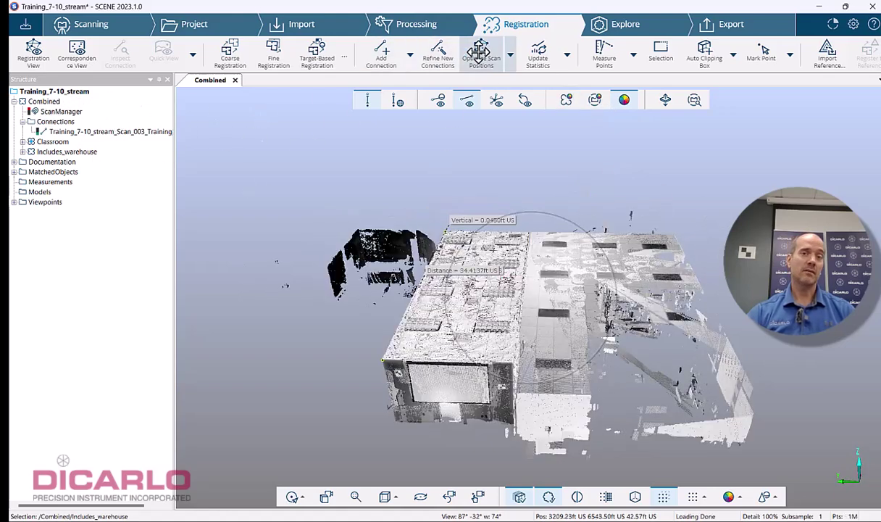
Update the Combined statistics, confirm the 0.583 mm mean error, and add an automatic clipping box.
{"action": "left_click", "coordinate": [539, 54]}
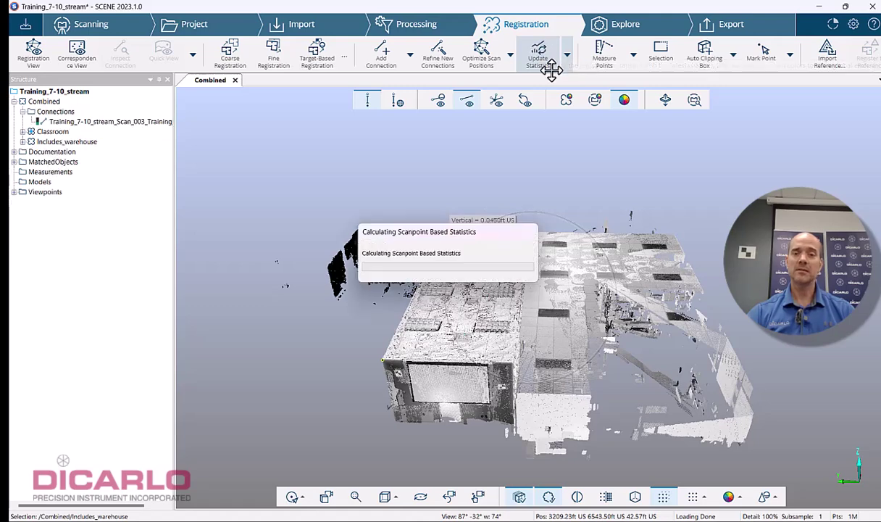
{"action": "left_click", "coordinate": [374, 154]}
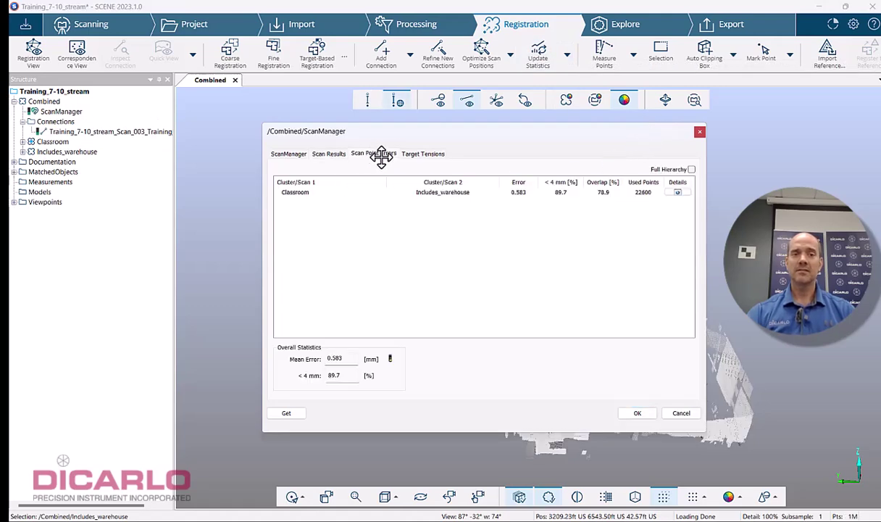
{"action": "left_click", "coordinate": [415, 153]}
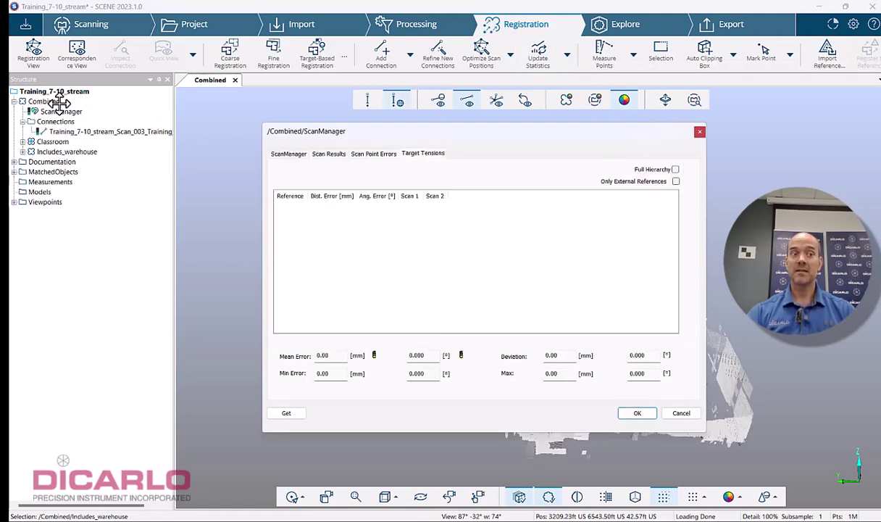
{"action": "left_click", "coordinate": [698, 133]}
{"action": "left_click_drag", "start_coordinate": [486, 252], "coordinate": [532, 301]}
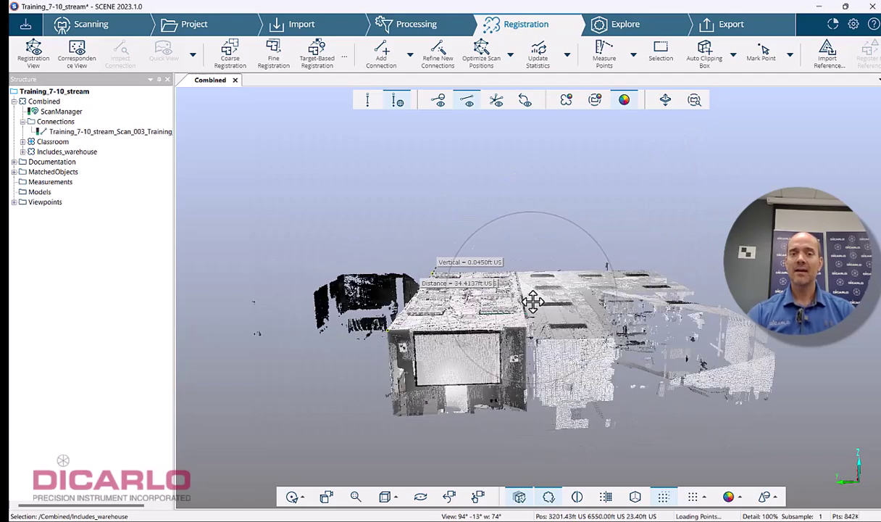
{"action": "left_click", "coordinate": [665, 100]}
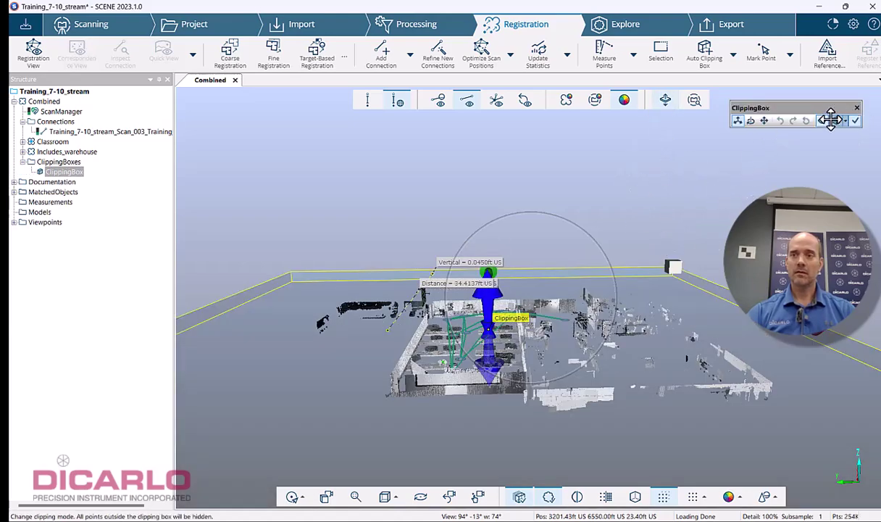
{"action": "left_click_drag", "start_coordinate": [825, 132], "coordinate": [542, 176]}
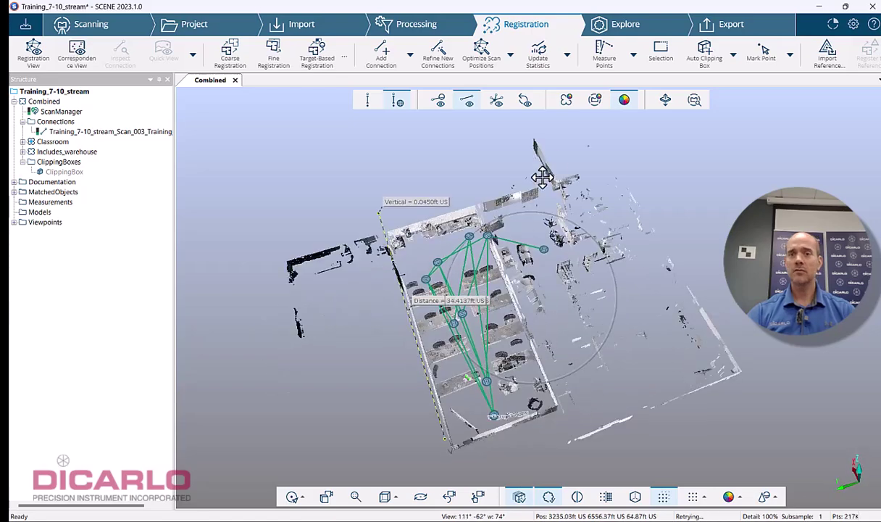
{"action": "left_click", "coordinate": [566, 99]}
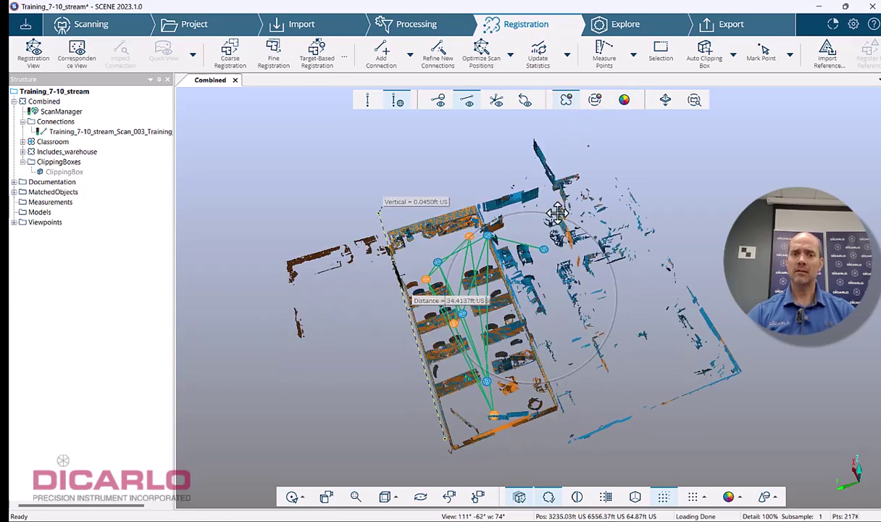
{"action": "left_click_drag", "start_coordinate": [703, 281], "coordinate": [671, 277]}
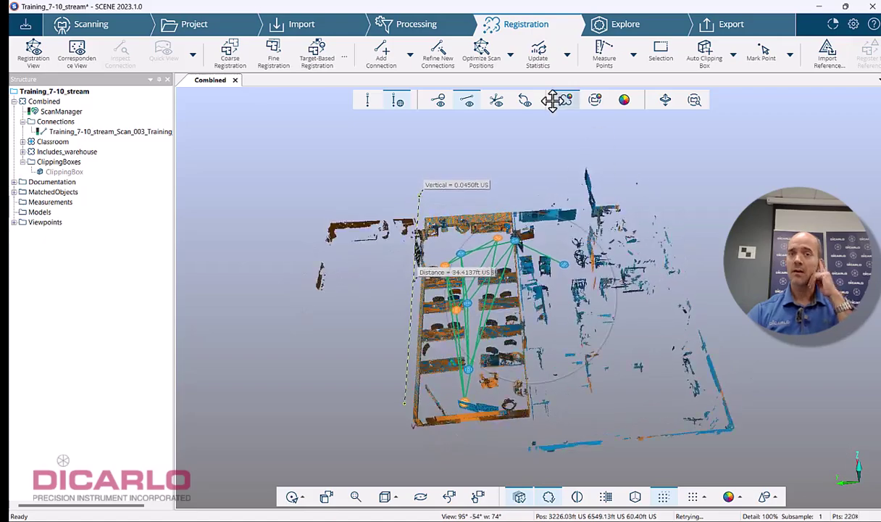
{"action": "left_click", "coordinate": [624, 99]}
{"action": "left_click", "coordinate": [569, 100]}
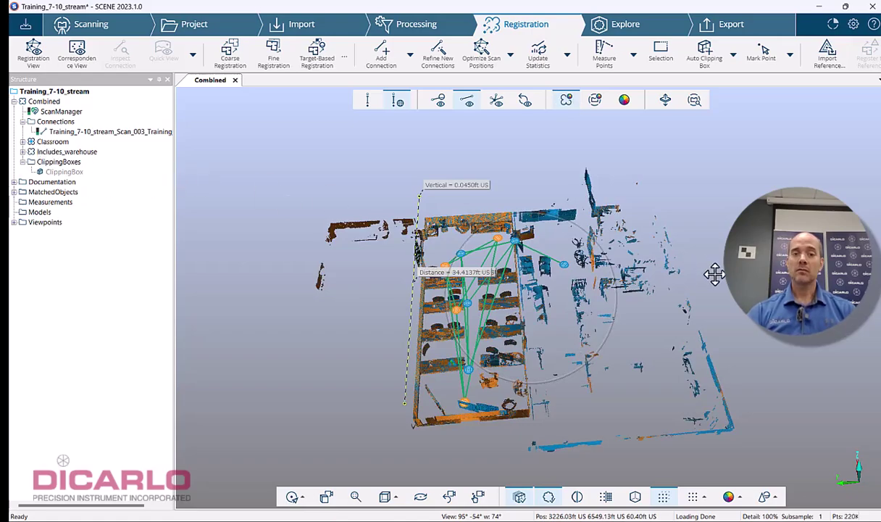
{"action": "left_click_drag", "start_coordinate": [715, 274], "coordinate": [479, 320]}
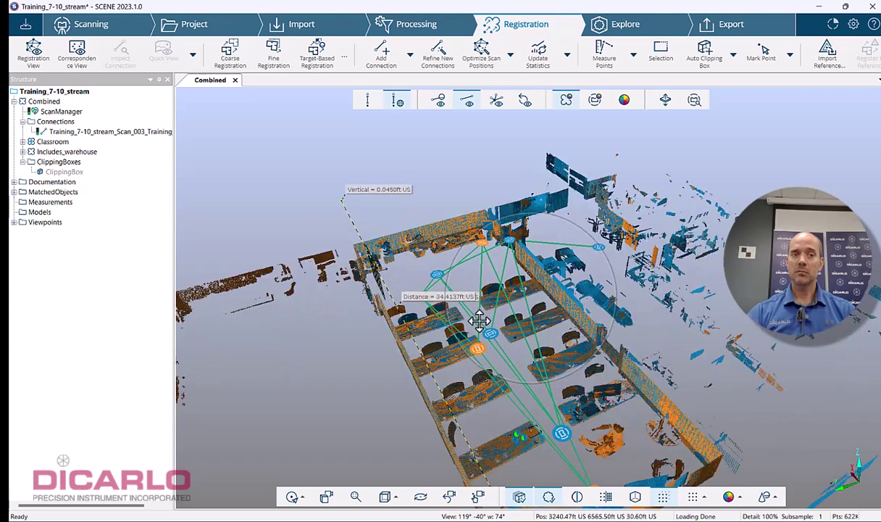
{"action": "left_click", "coordinate": [50, 142]}
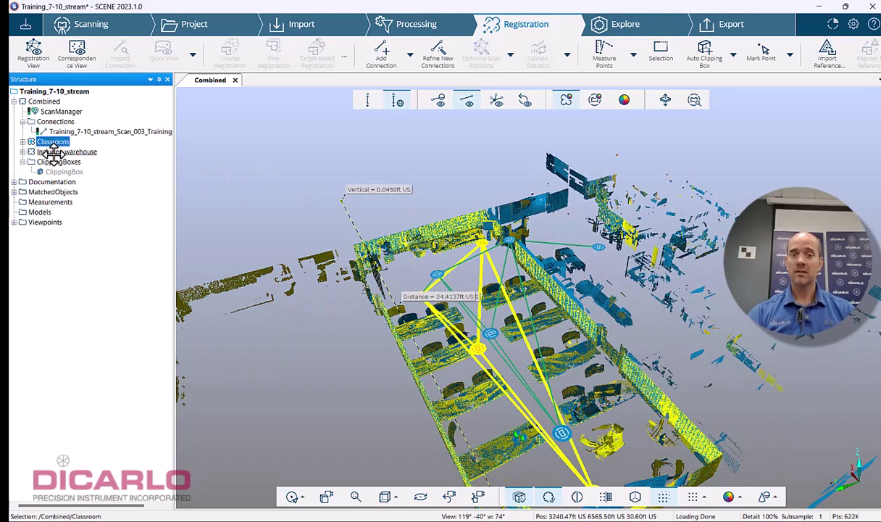
{"action": "left_click", "coordinate": [54, 152]}
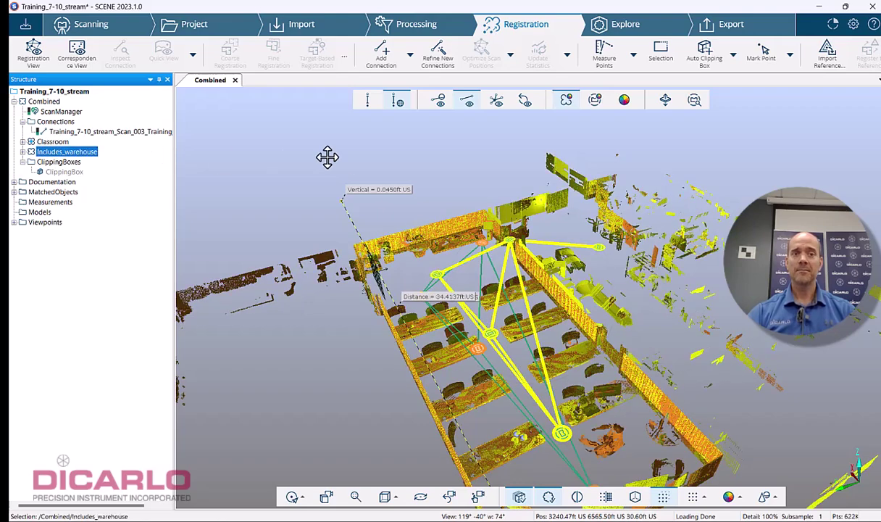
{"action": "left_click", "coordinate": [374, 148]}
{"action": "left_click_drag", "start_coordinate": [374, 148], "coordinate": [522, 295]}
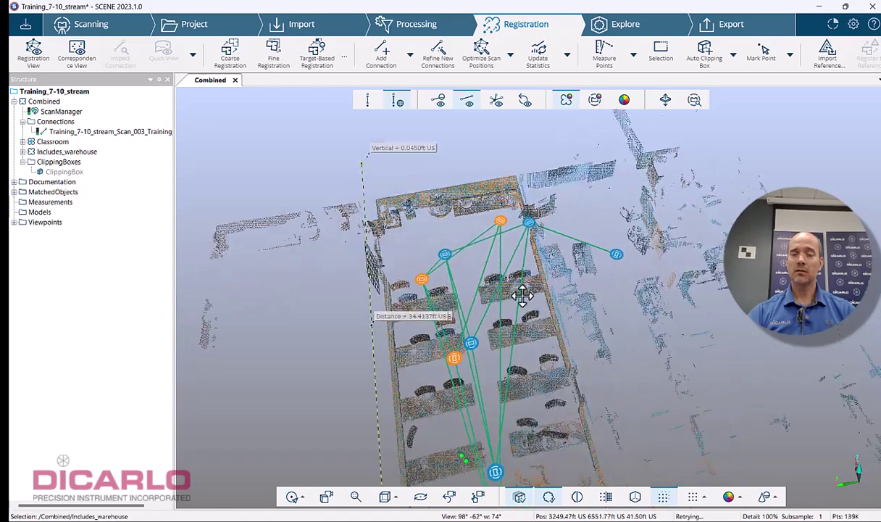
{"action": "scroll", "coordinate": [464, 268], "scroll_direction": "up", "scroll_amount": 5}
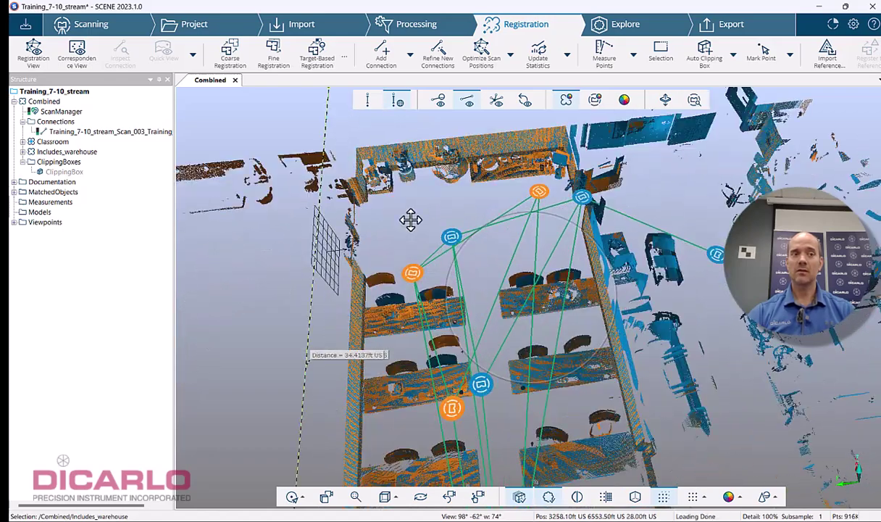
Link three more Classroom scans to Includes_warehouse scans, then refine the new connections.
{"action": "left_click", "coordinate": [70, 130]}
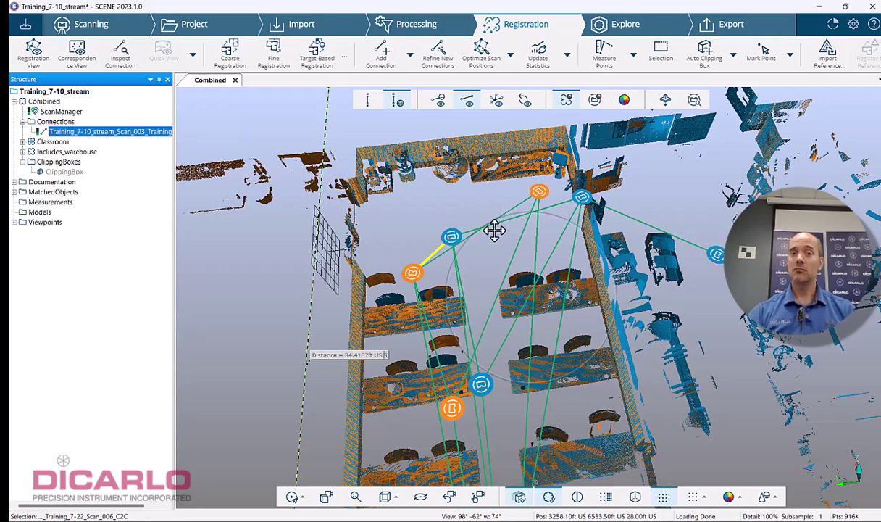
{"action": "left_click", "coordinate": [383, 49]}
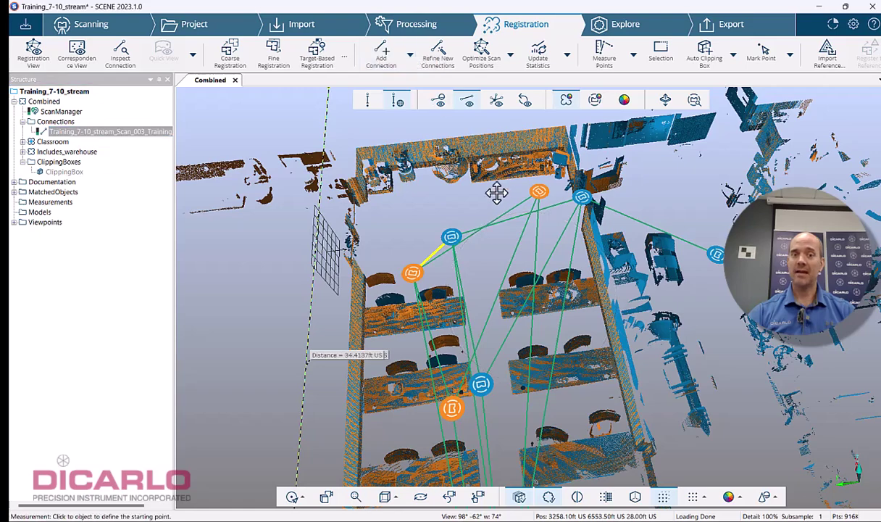
{"action": "left_click", "coordinate": [451, 236]}
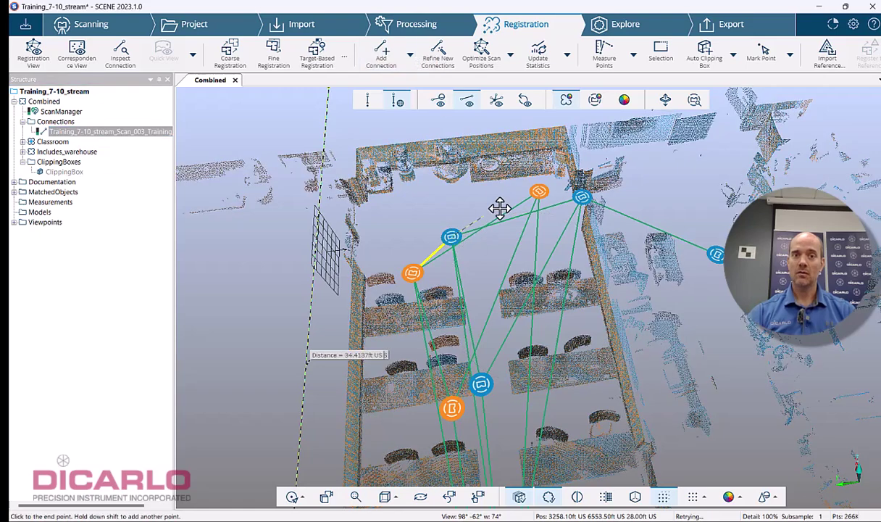
{"action": "left_click", "coordinate": [540, 190]}
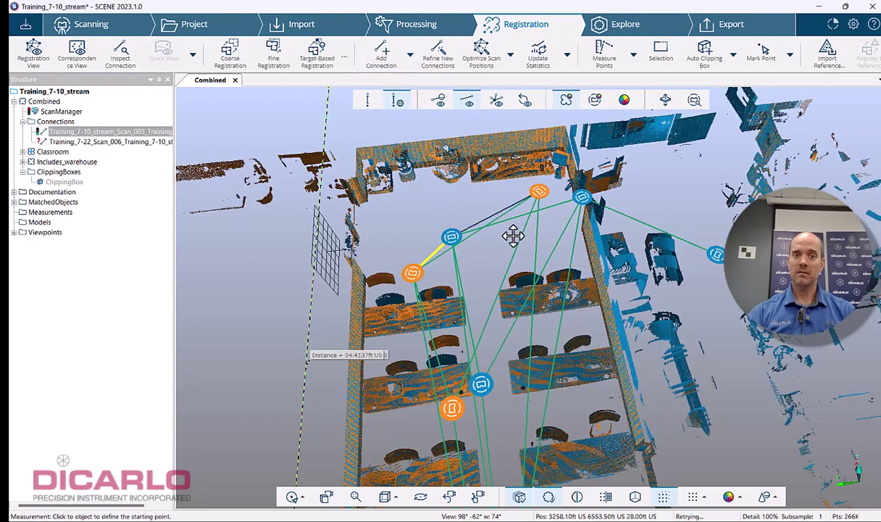
{"action": "left_click", "coordinate": [453, 408]}
{"action": "left_click", "coordinate": [540, 190]}
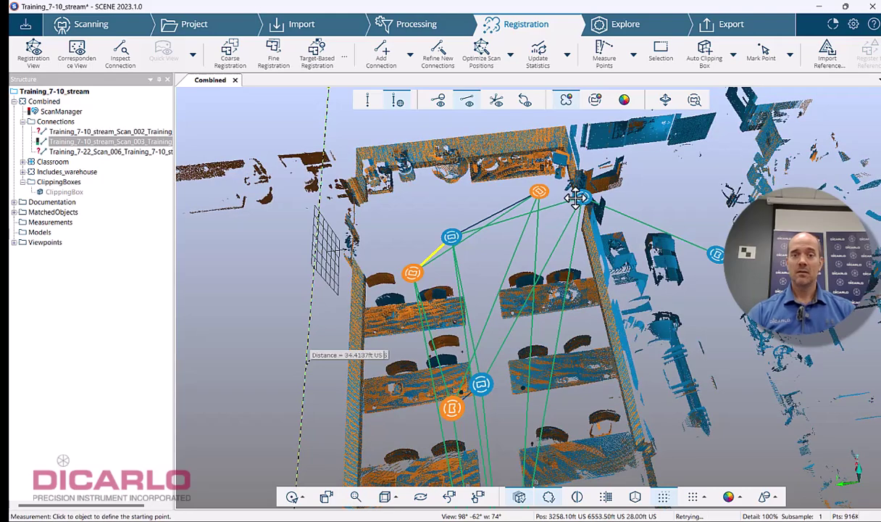
{"action": "left_click", "coordinate": [540, 190]}
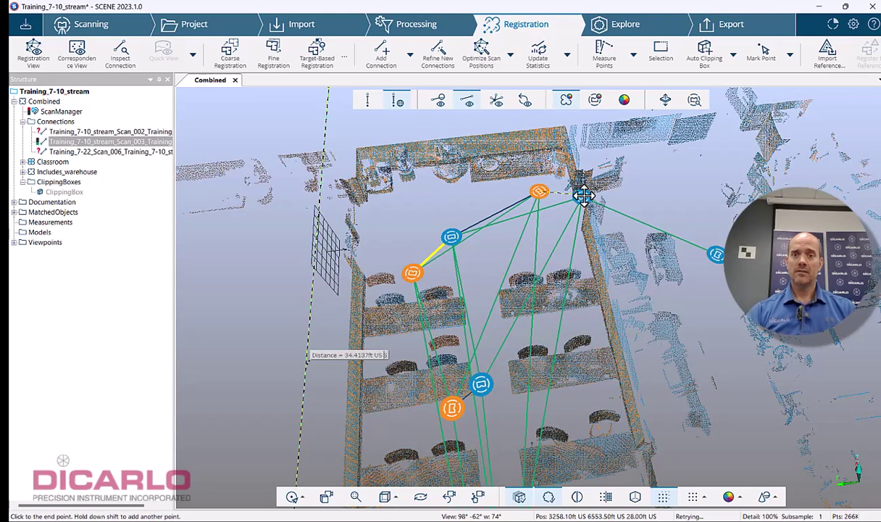
{"action": "left_click", "coordinate": [584, 196]}
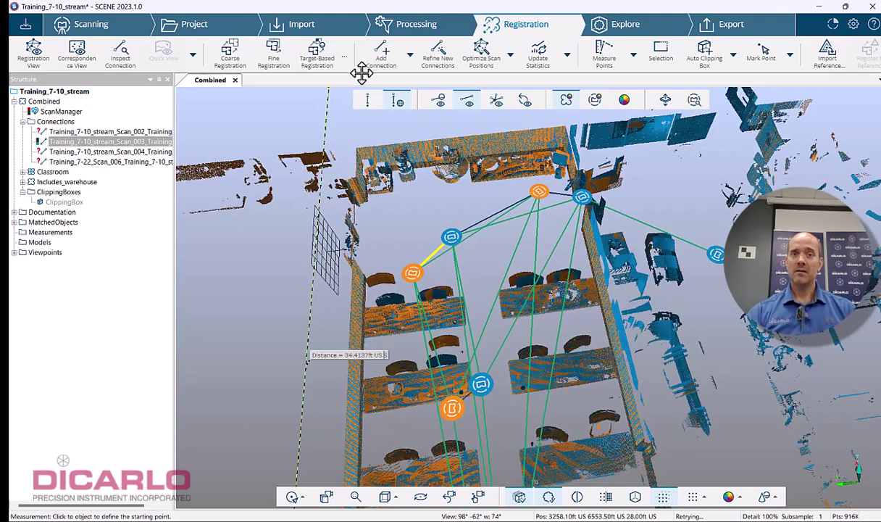
{"action": "left_click", "coordinate": [438, 51]}
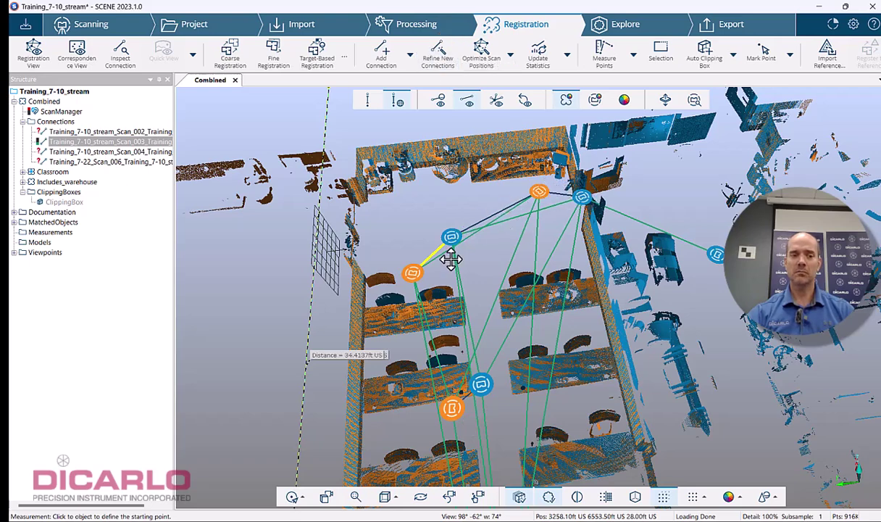
Check the Scan_002 connection details, then reopen the Combined cluster in the Registration View.
{"action": "double_click", "coordinate": [90, 131]}
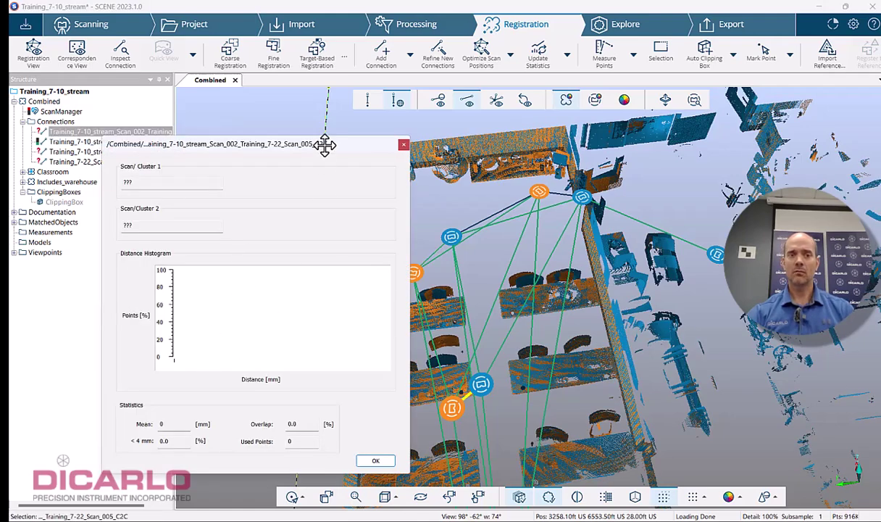
{"action": "key", "text": "Escape"}
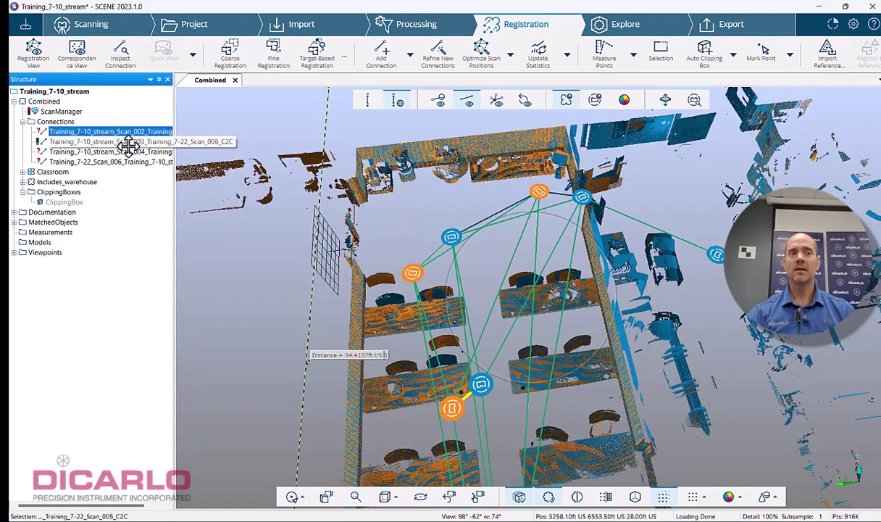
{"action": "left_click", "coordinate": [235, 80]}
{"action": "left_click", "coordinate": [38, 101]}
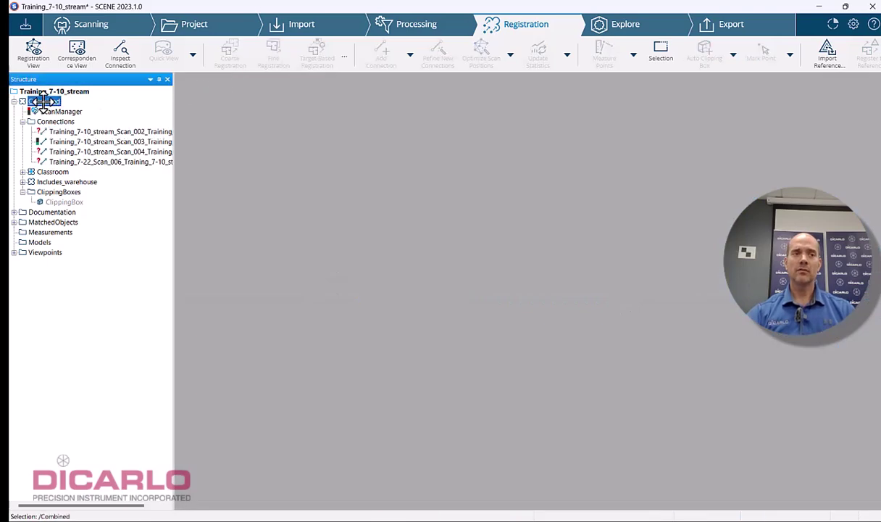
{"action": "left_click", "coordinate": [29, 50]}
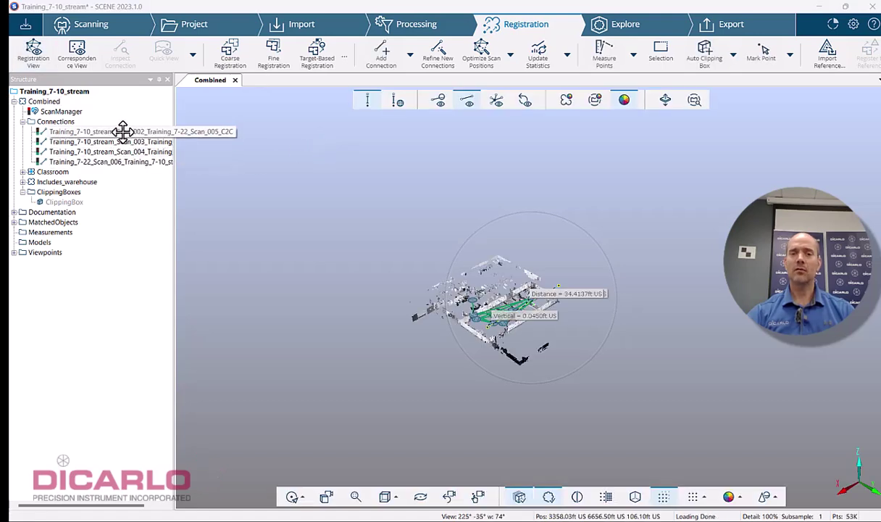
Zoom into the combined cloud and confirm the connection fits with 0.468 mm mean error and 88% overlap.
{"action": "left_click_drag", "start_coordinate": [608, 240], "coordinate": [490, 268]}
{"action": "scroll", "coordinate": [490, 268], "scroll_direction": "up", "scroll_amount": 3}
{"action": "double_click", "coordinate": [156, 132]}
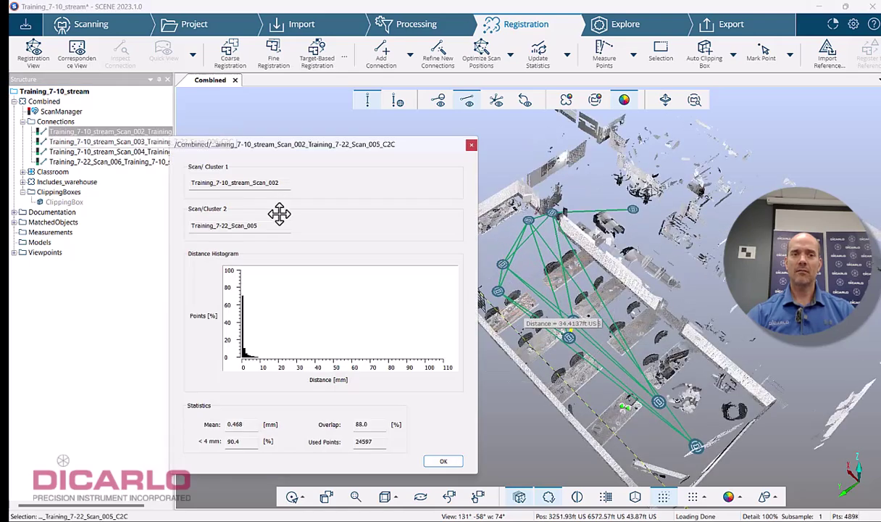
{"action": "left_click", "coordinate": [444, 461]}
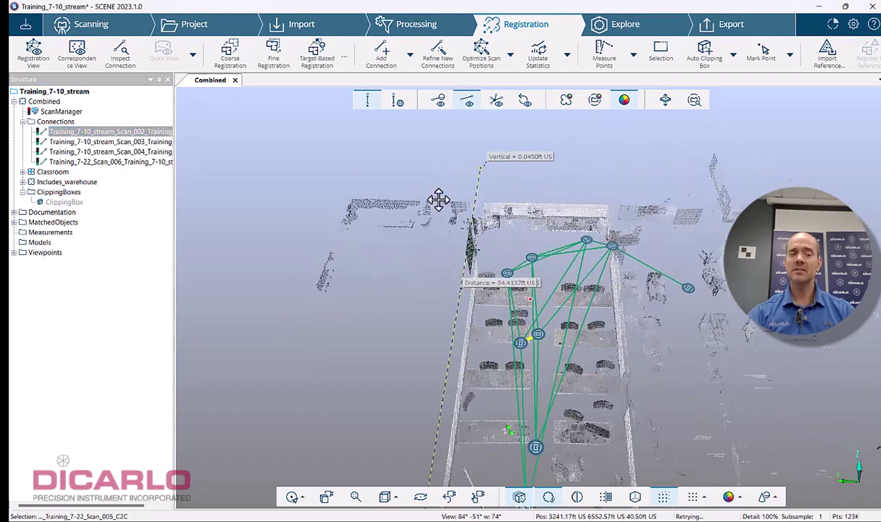
{"action": "left_click", "coordinate": [61, 111]}
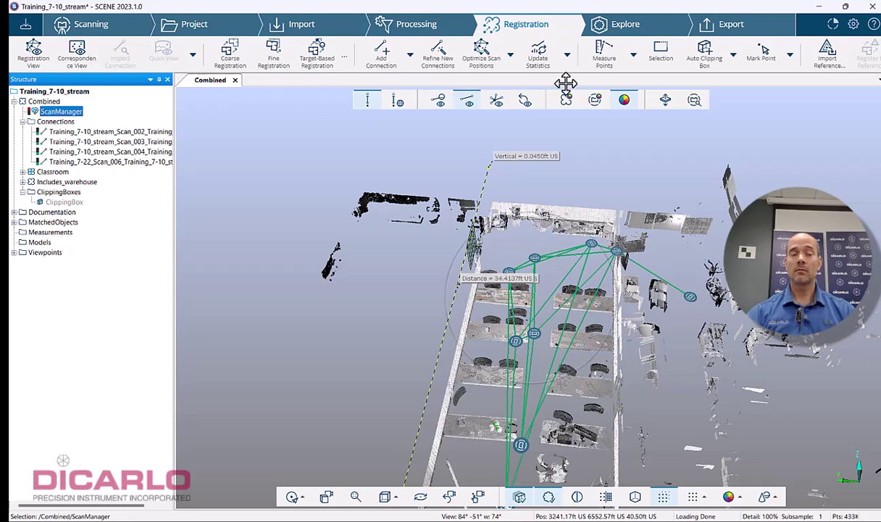
Recalculate the ScanManager statistics and read the 0.5743 mm overall mean error under Scan Point Errors.
{"action": "left_click", "coordinate": [538, 58]}
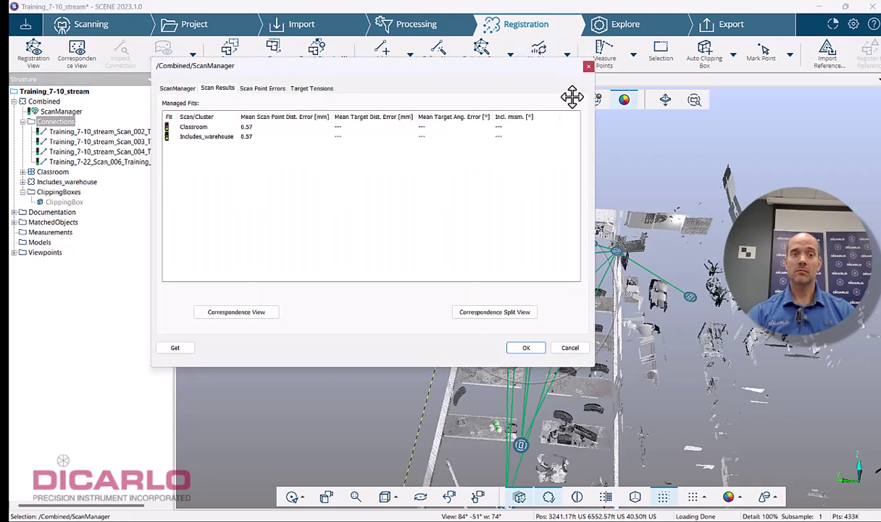
{"action": "left_click", "coordinate": [255, 88]}
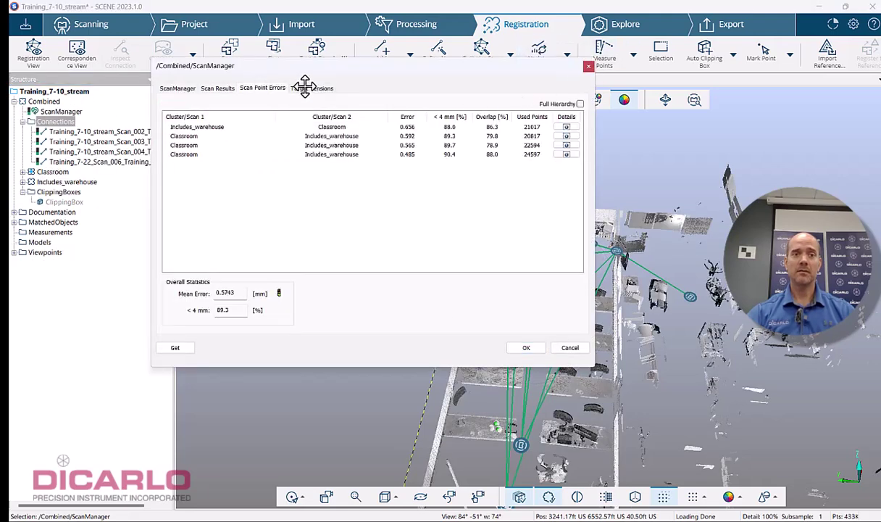
{"action": "double_click", "coordinate": [236, 294]}
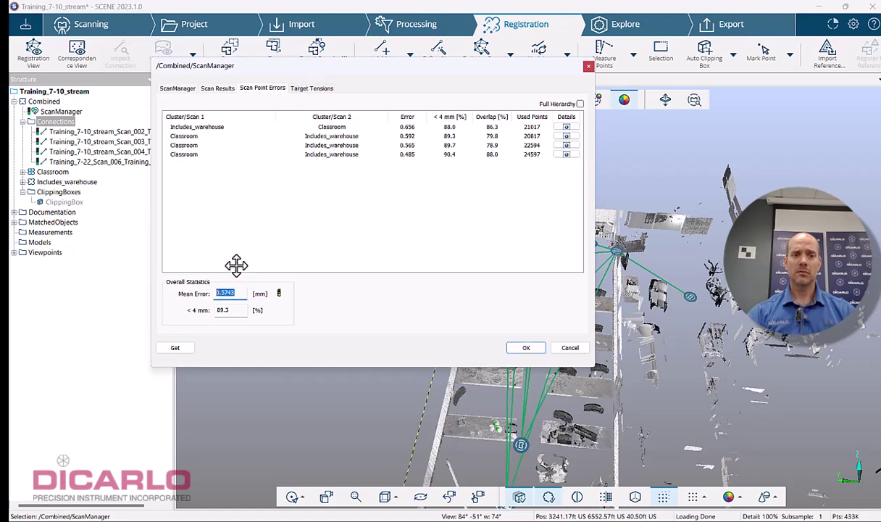
{"action": "left_click", "coordinate": [526, 347]}
Recolour the combined point cloud by scan and collapse the Connections folder.
{"action": "left_click_drag", "start_coordinate": [685, 322], "coordinate": [623, 239]}
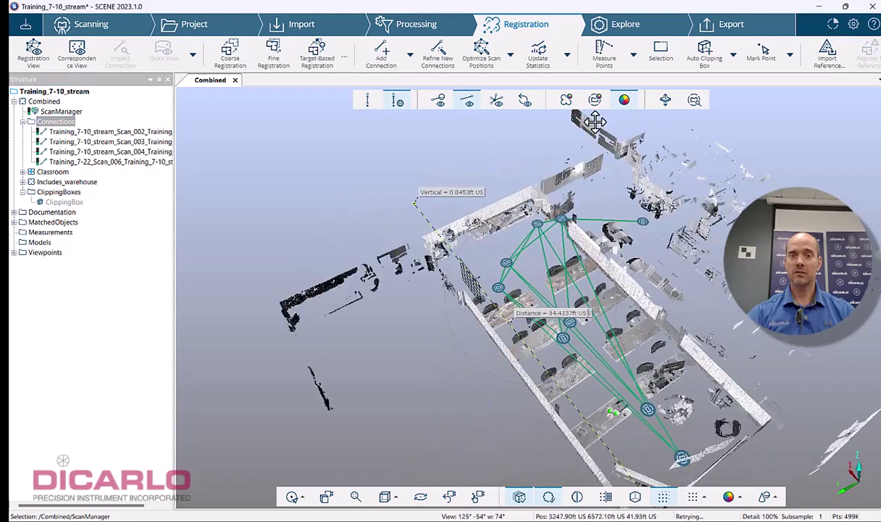
{"action": "left_click", "coordinate": [566, 99]}
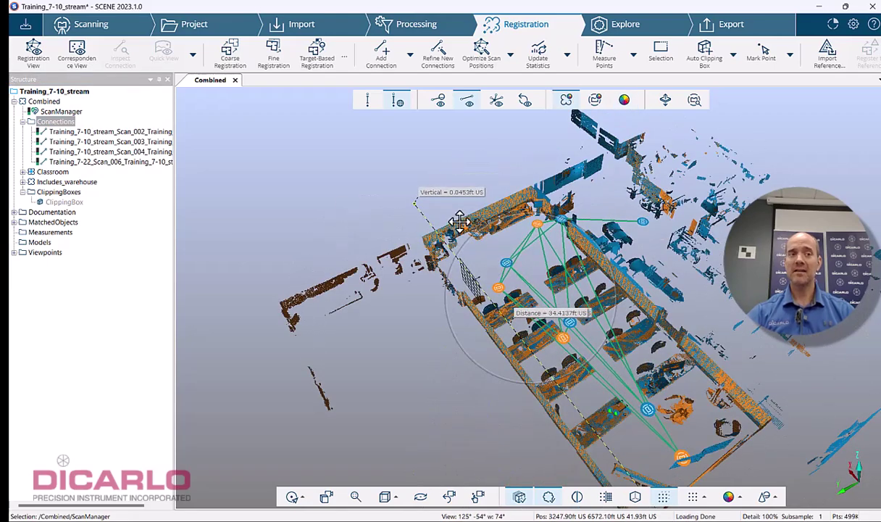
{"action": "left_click", "coordinate": [22, 121]}
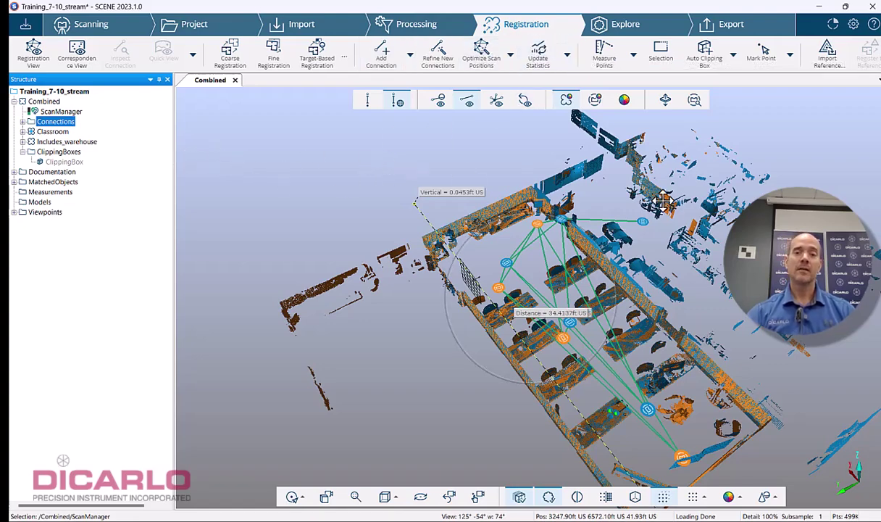
{"action": "left_click_drag", "start_coordinate": [663, 203], "coordinate": [695, 205]}
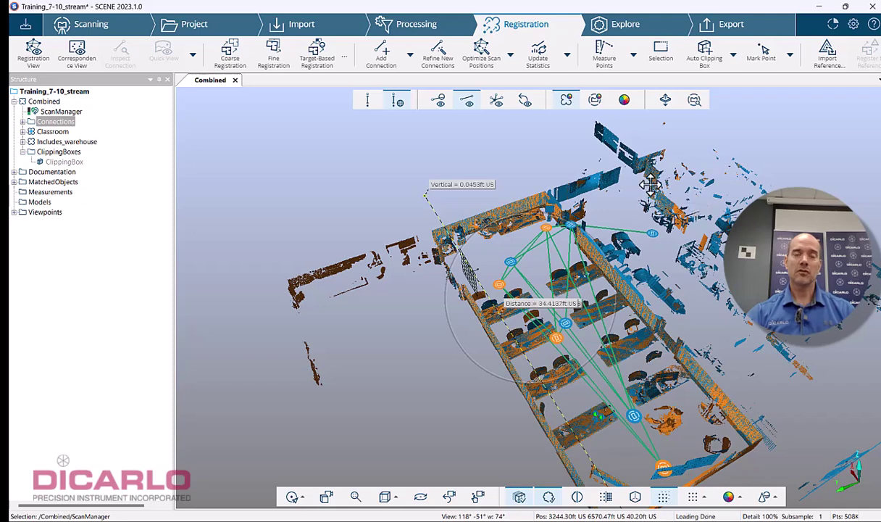